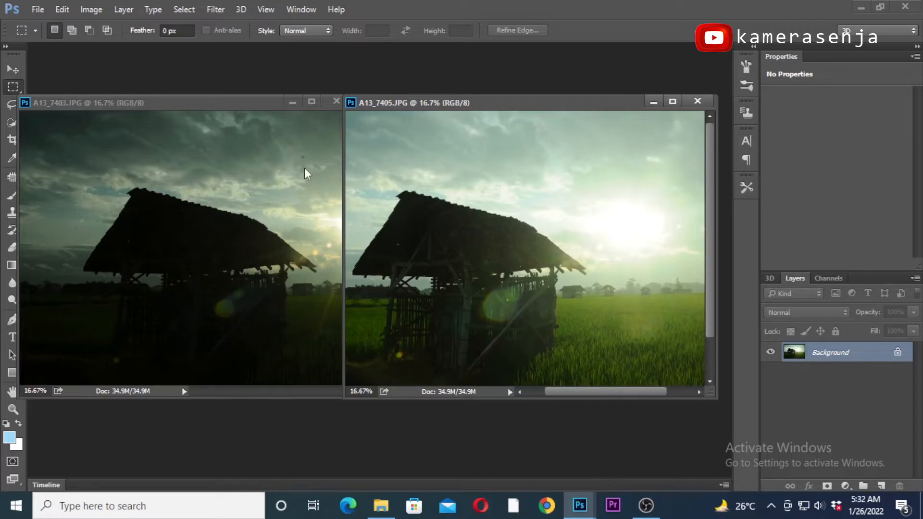
Step: Copy the brighter photo A13_7405.JPG into the darker A13_7403.JPG document as a new layer
click(283, 168)
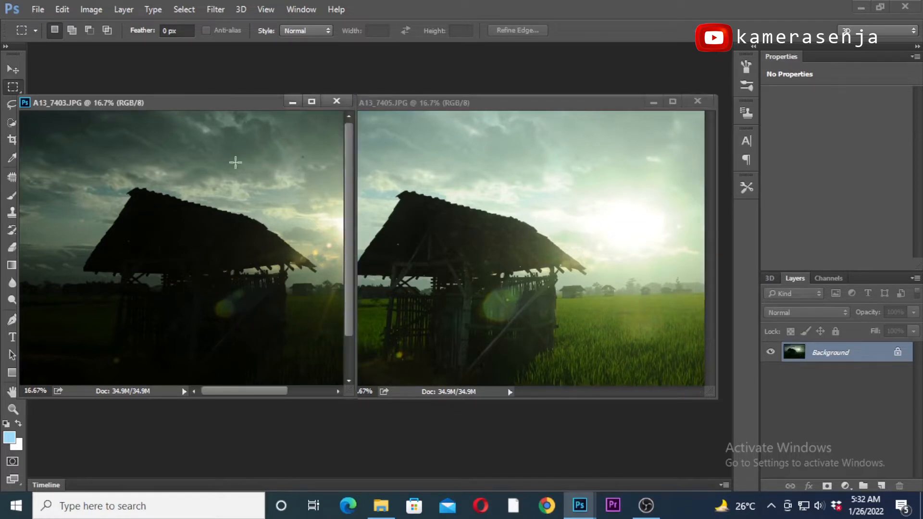
scroll(236, 162, down, 1)
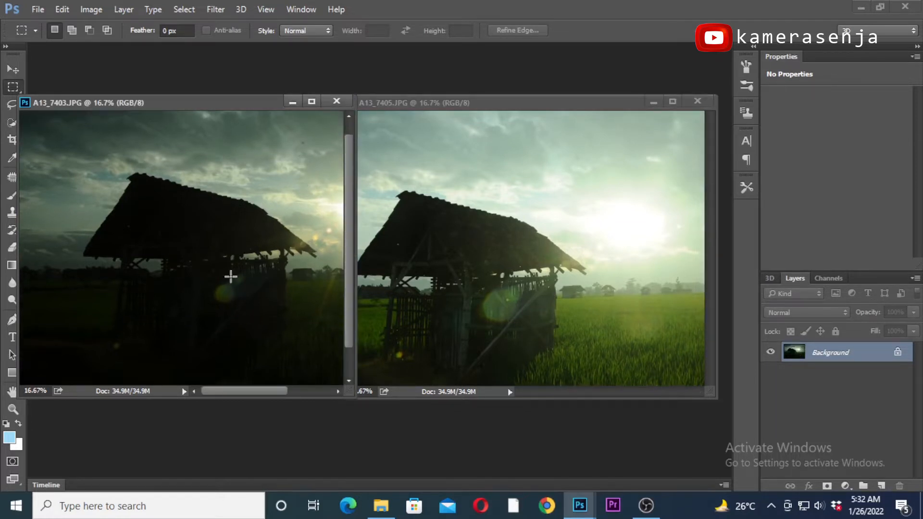
scroll(231, 267, down, 2)
scroll(230, 268, right, 1)
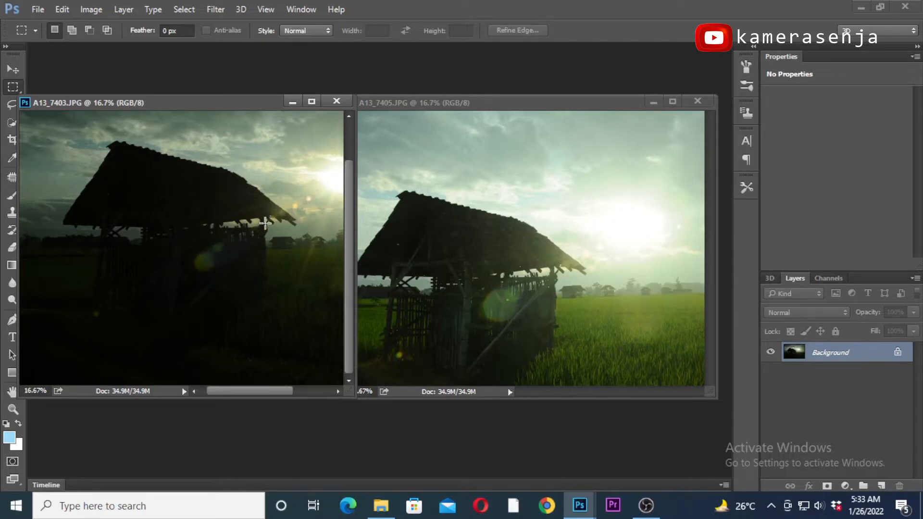
scroll(267, 226, down, 2)
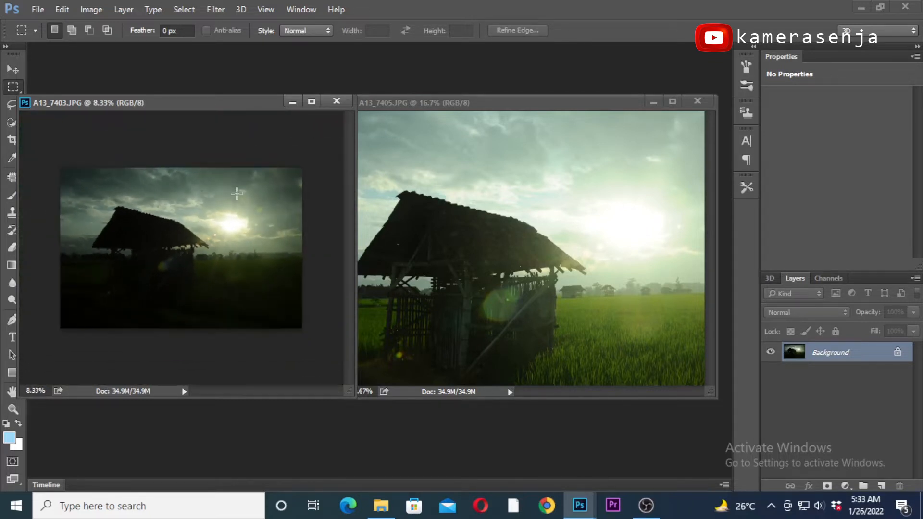
click(19, 75)
drag(266, 105, 305, 107)
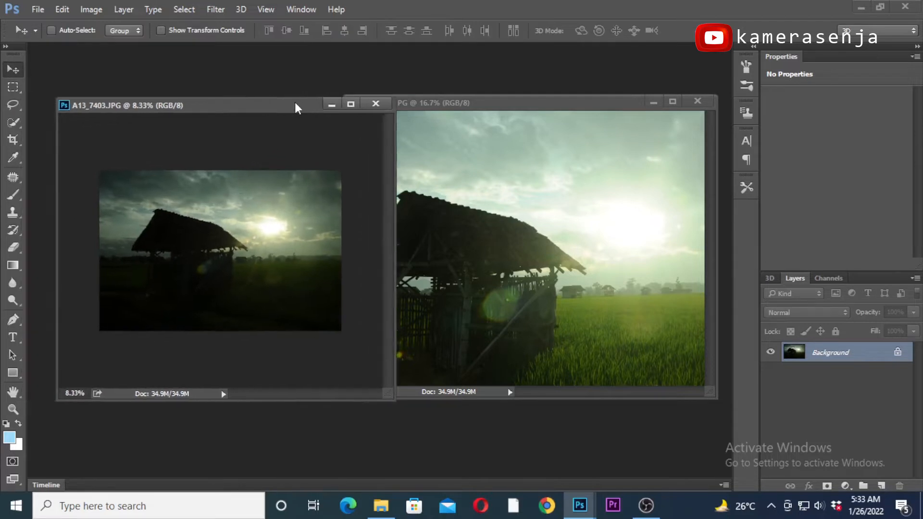
click(543, 194)
drag(475, 179, 250, 230)
click(520, 187)
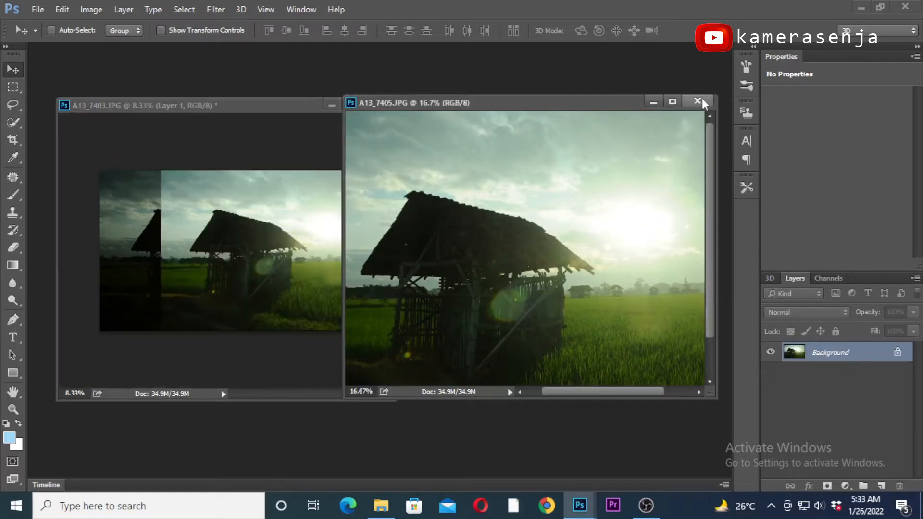
Step: Close A13_7405.JPG and move the copied layer until it covers the whole canvas of A13_7403.JPG
click(697, 101)
drag(310, 109, 499, 101)
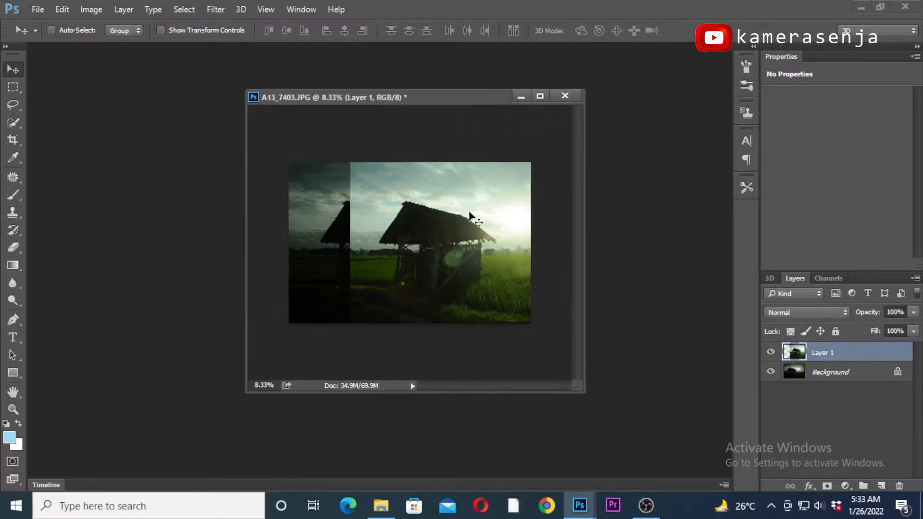
drag(448, 249, 389, 259)
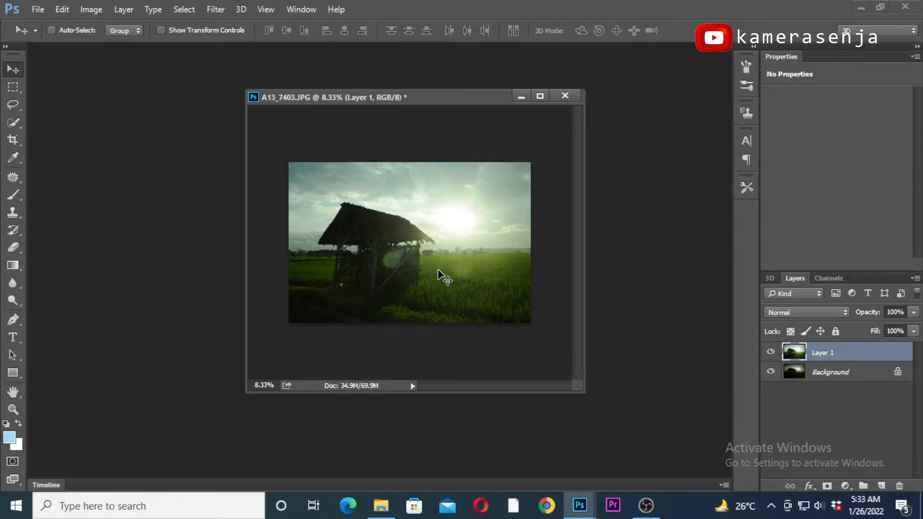
click(387, 259)
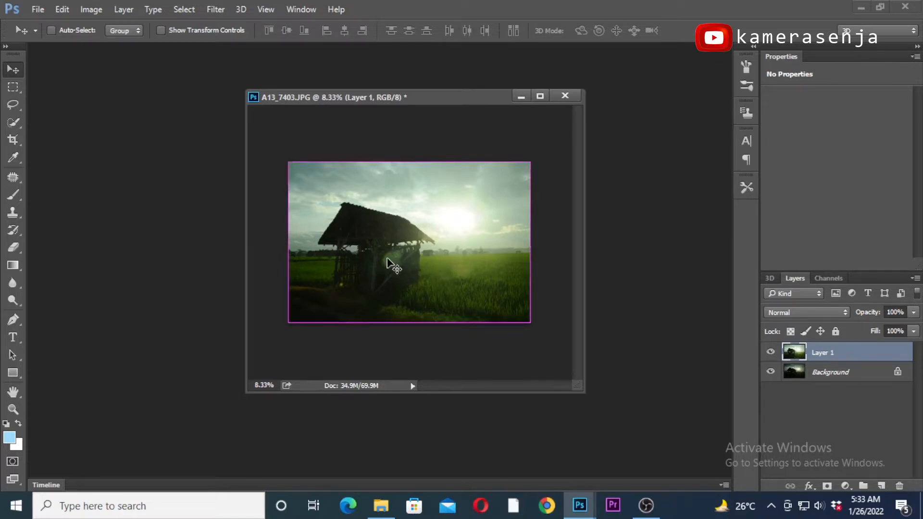
Step: Show the A13_7403.JPG document enlarged in full screen mode with the whole photo in view
key(ctrl+plus)
key(ctrl+plus)
click(539, 97)
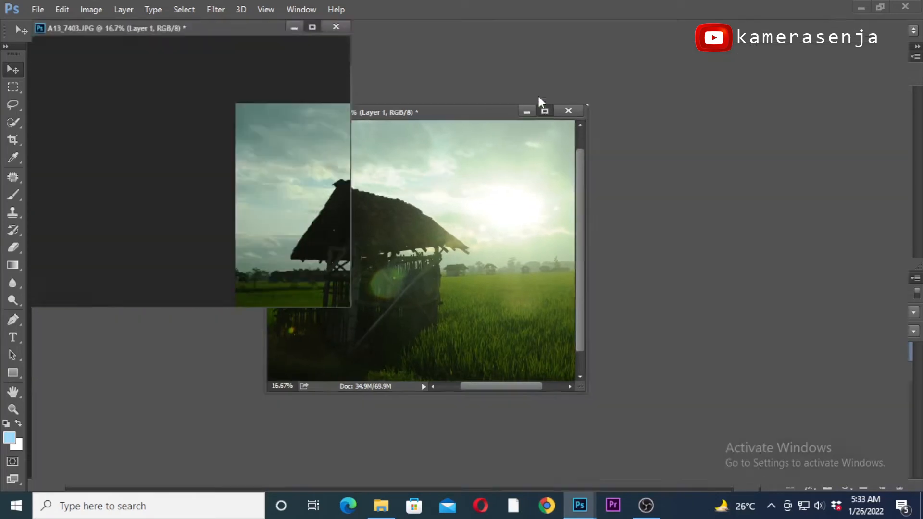
click(884, 8)
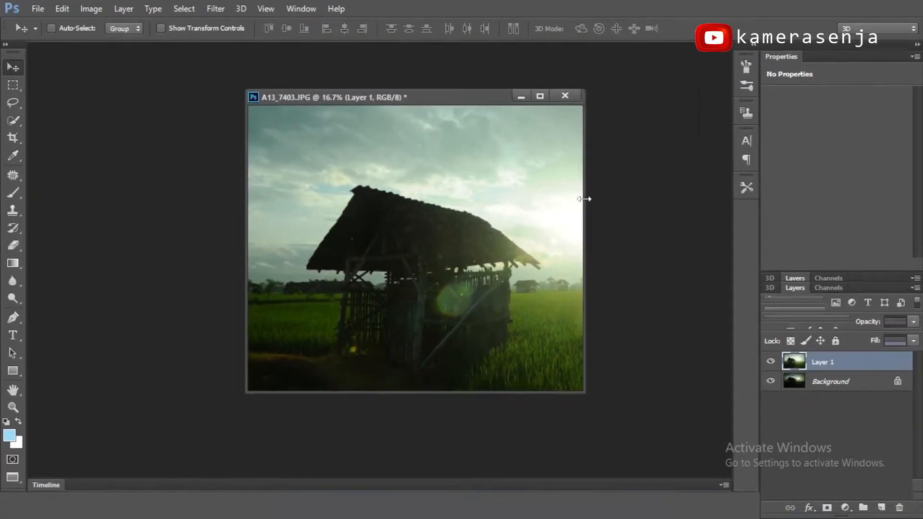
key(f)
drag(540, 241, 485, 215)
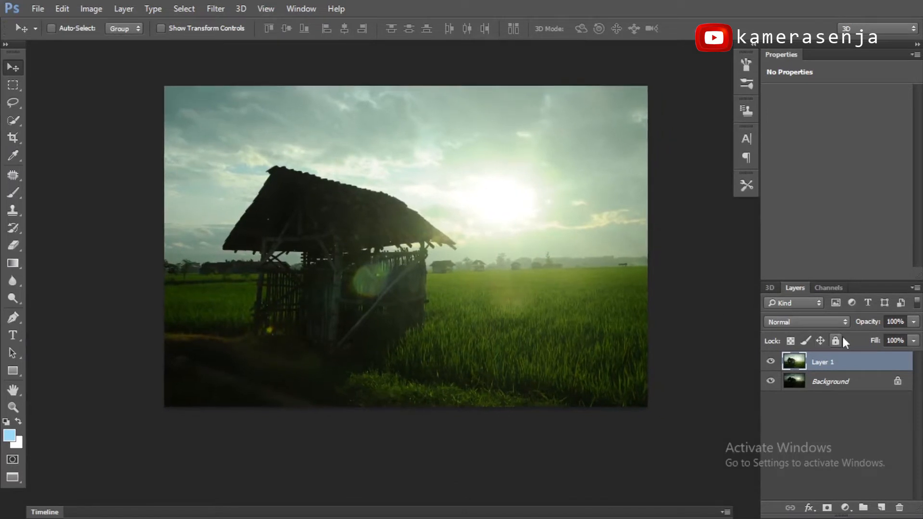
Step: Lower the opacity of Layer 1 to 48% so the background shows through
click(913, 322)
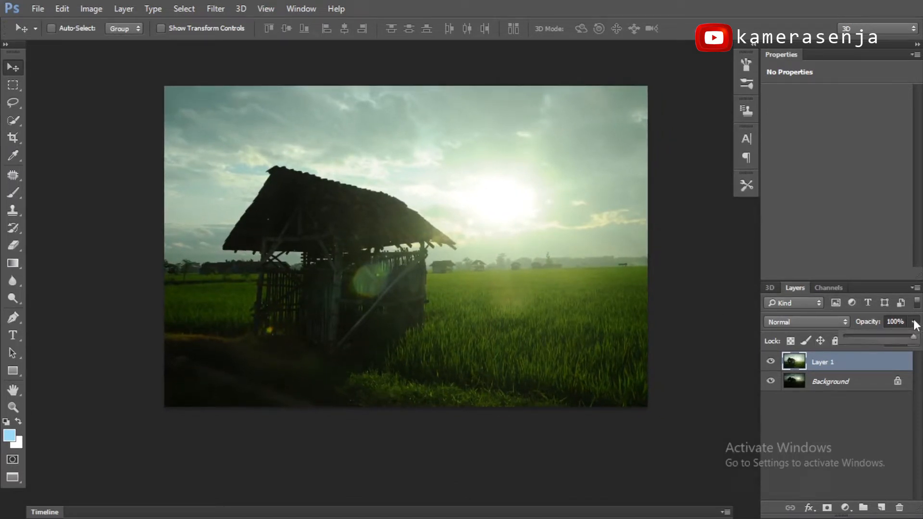
drag(907, 338, 882, 343)
drag(438, 265, 443, 267)
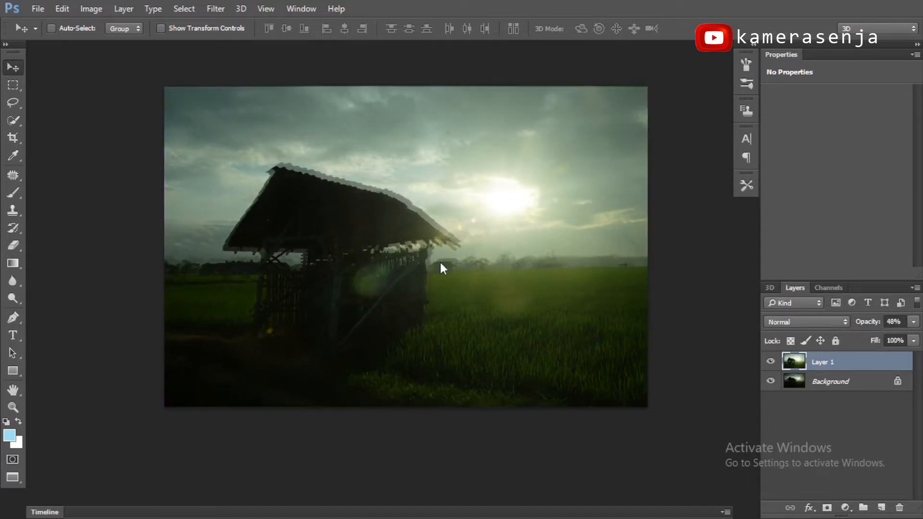
Step: Nudge Layer 1 in small increments until its hut outline lines up exactly with the hut on the background
key(Left)
key(Left)
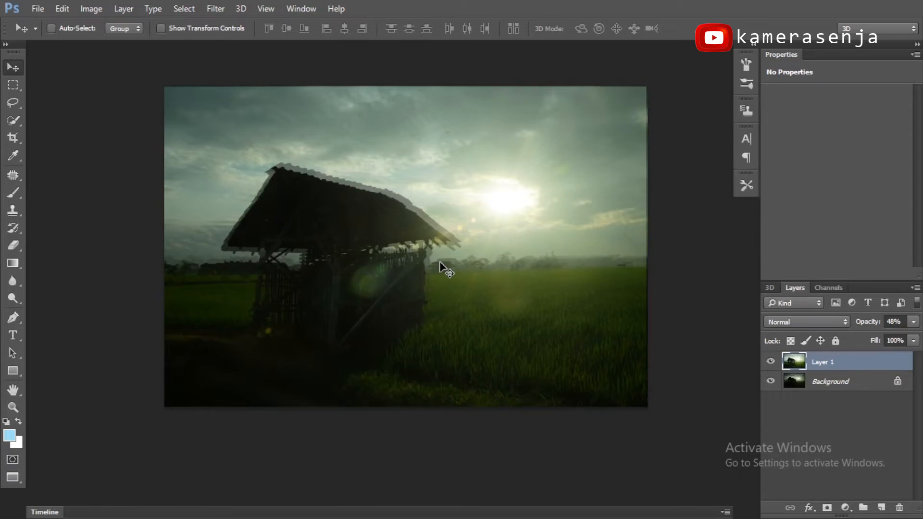
scroll(440, 264, up, 2)
drag(355, 191, 396, 197)
key(Down)
key(Down)
key(Up)
key(Up)
key(Up)
key(Up)
key(Up)
key(Up)
key(Up)
key(Right)
key(Right)
key(Right)
key(Right)
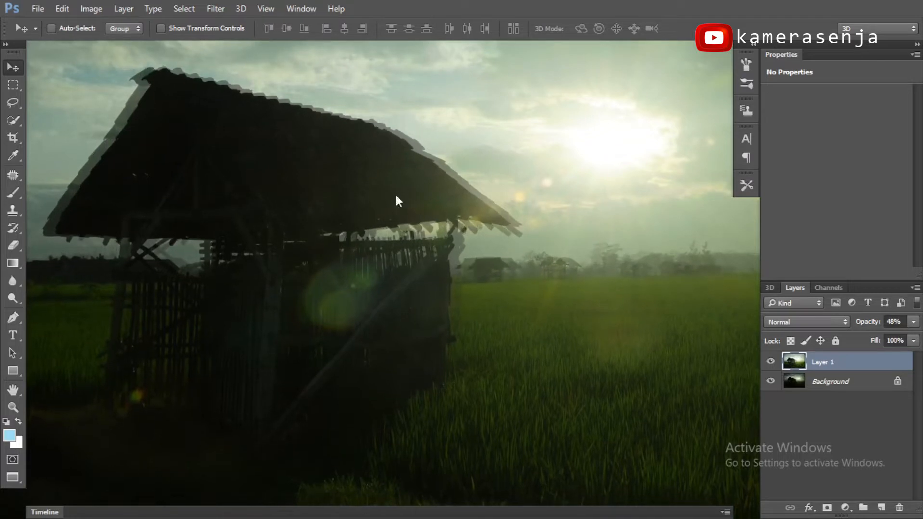
key(Right)
key(Right)
key(Right)
key(Right)
key(Right)
key(Right)
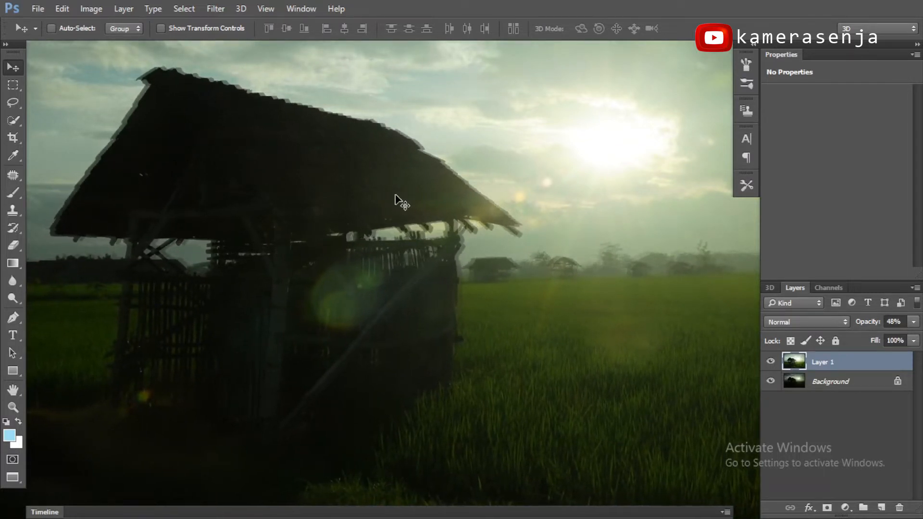
key(Right)
key(Right)
key(Right)
key(Right)
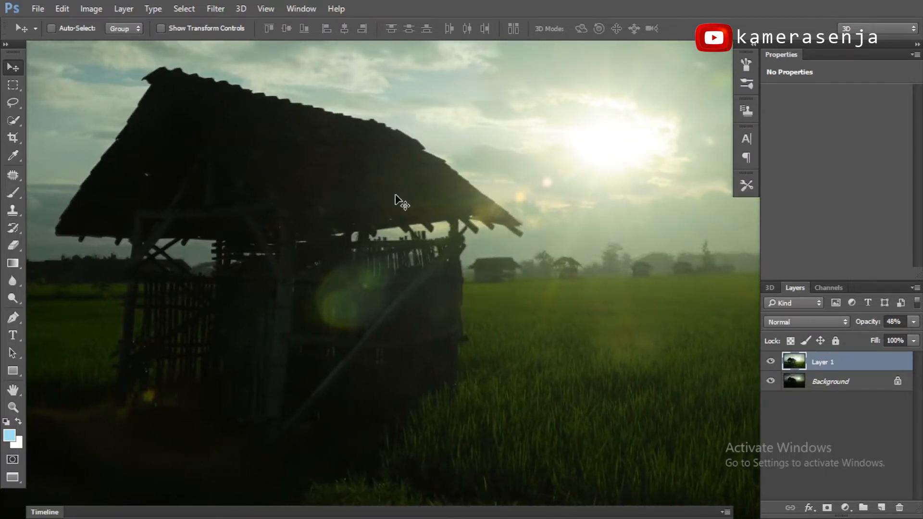
key(Right)
key(Right)
key(Right)
key(Left)
key(Left)
key(ctrl+minus)
key(ctrl+minus)
drag(510, 263, 430, 239)
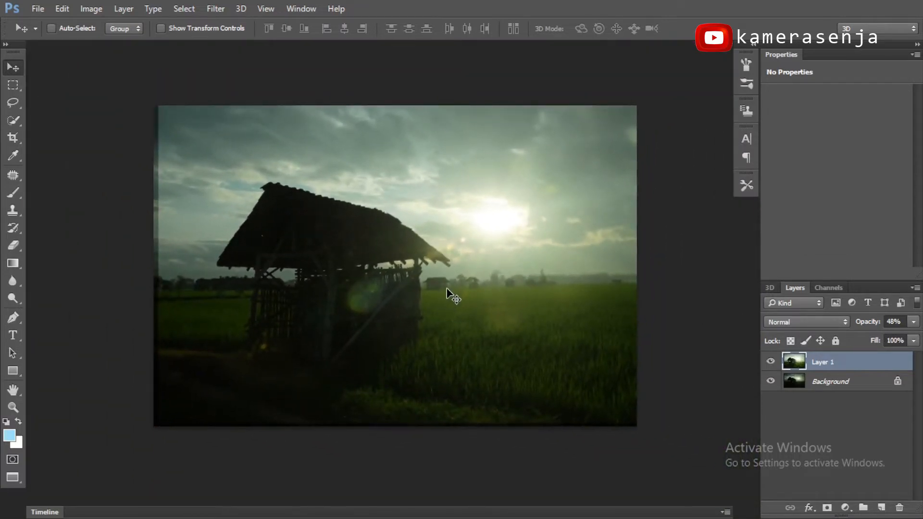
Step: Set the opacity of Layer 1 back to 100%
click(914, 322)
drag(878, 335, 916, 337)
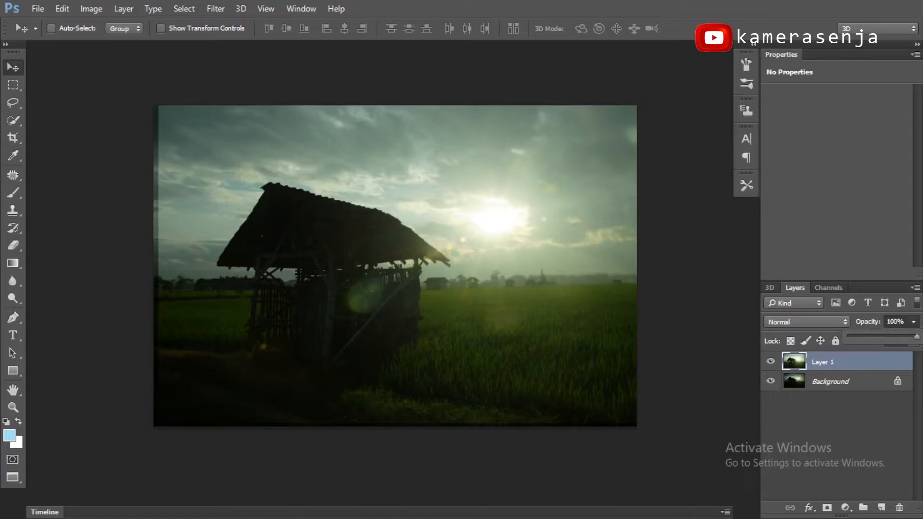
click(478, 246)
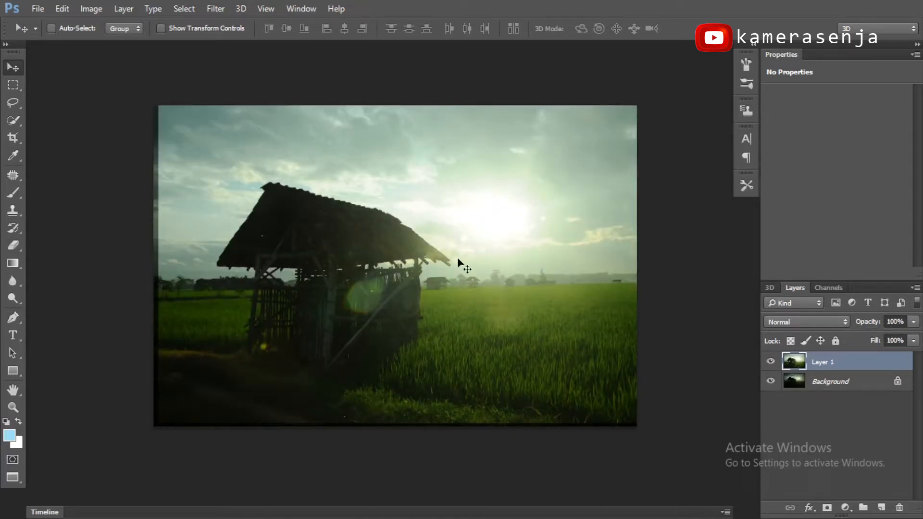
Step: Crop the image slightly on its edges to remove the borders where the two photos do not overlap
key(c)
drag(155, 264, 156, 265)
mouse_move(401, 428)
mouse_down()
mouse_move(394, 424)
mouse_move(413, 427)
mouse_up()
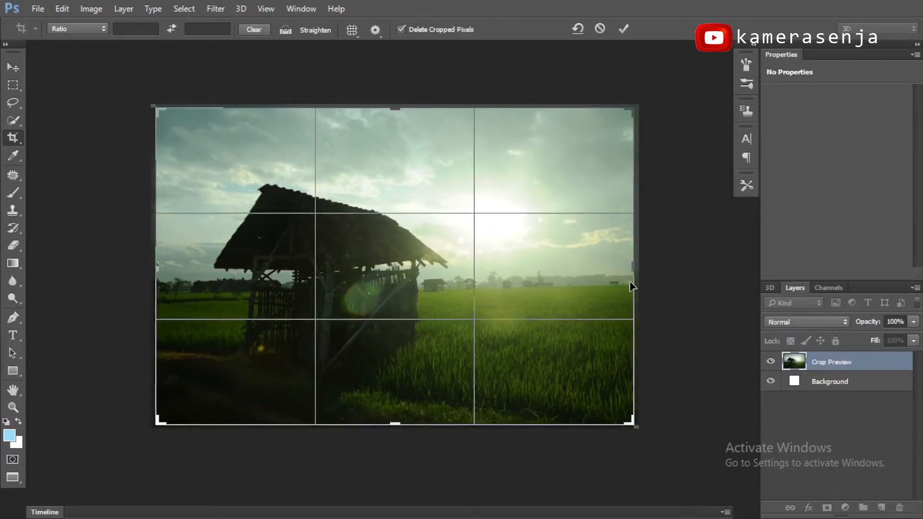
drag(631, 271, 637, 255)
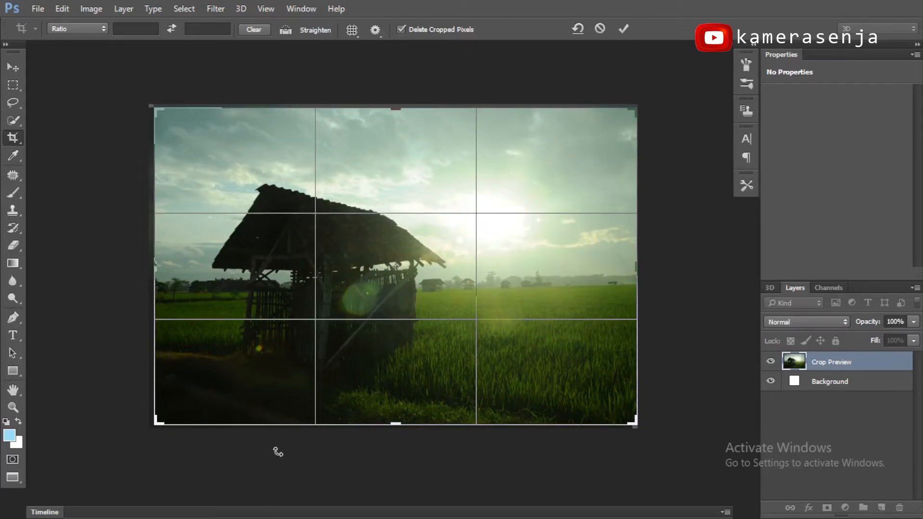
key(Return)
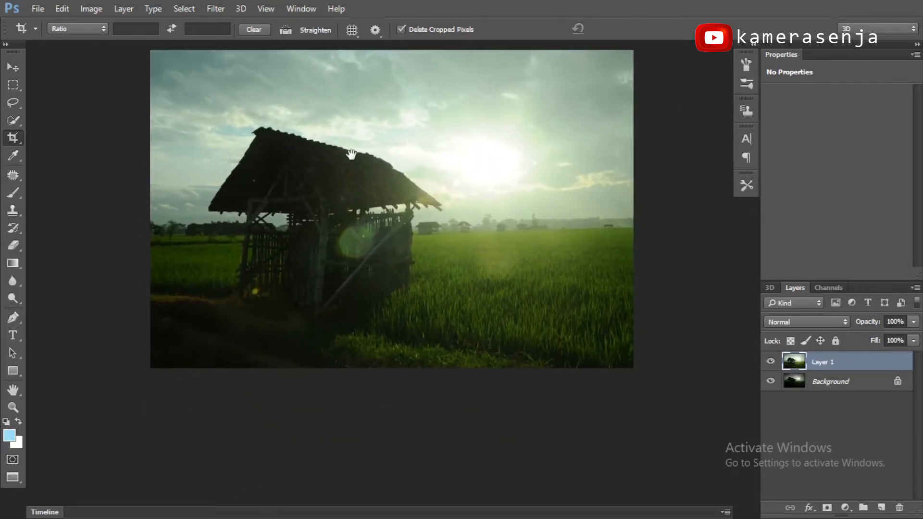
Step: Hide Layer 1 and crop off the white strip along the right edge of the background photo
click(13, 67)
click(771, 362)
click(771, 362)
click(772, 362)
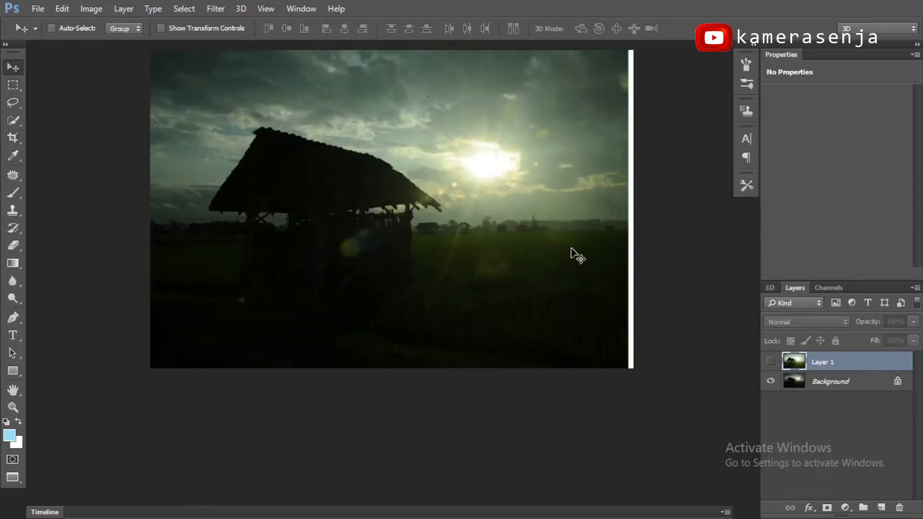
drag(594, 282, 582, 291)
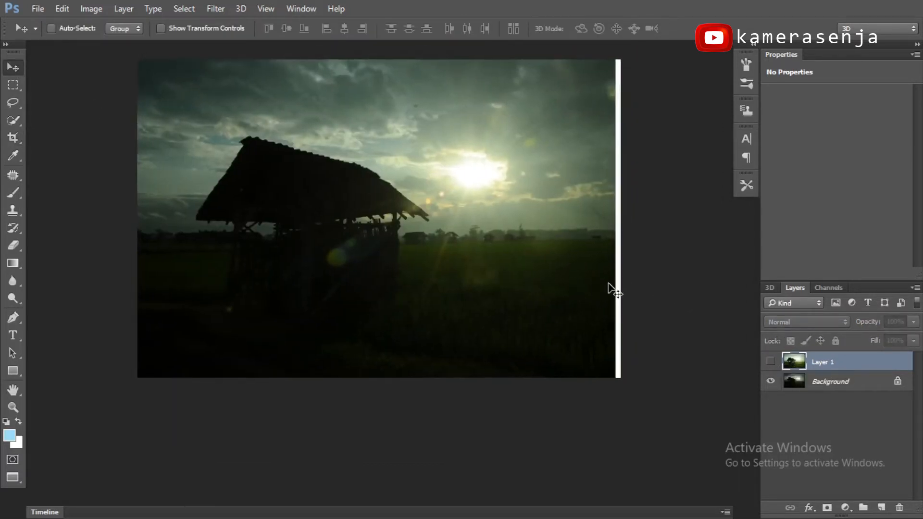
key(c)
drag(623, 223, 620, 219)
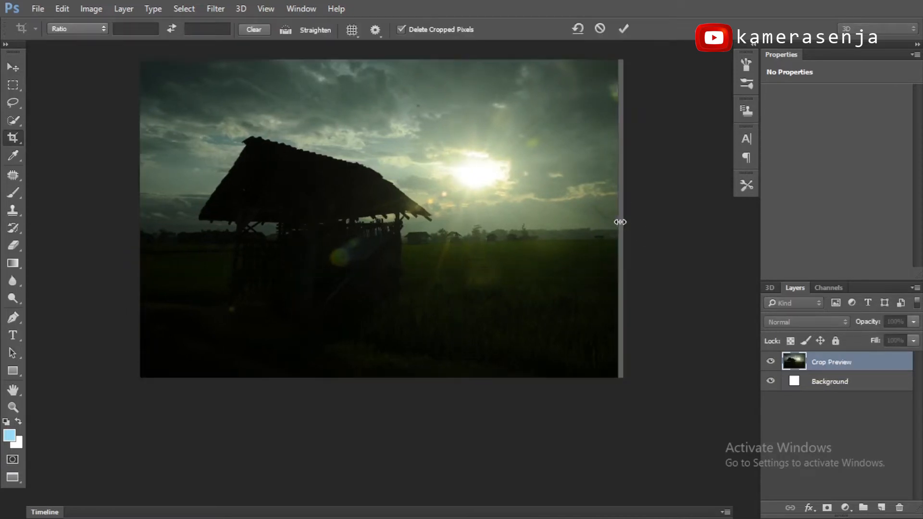
key(Return)
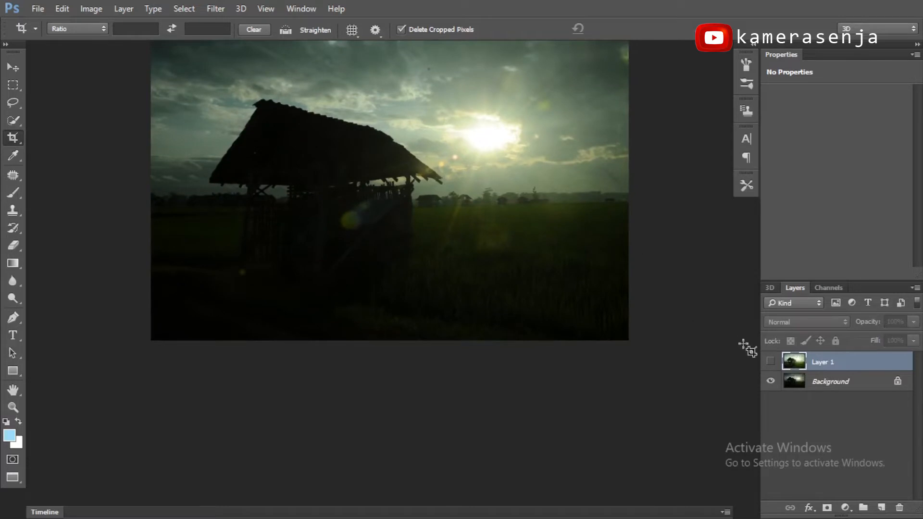
Step: Toggle the visibility of Layer 1 to compare both exposures and leave it shown
click(770, 362)
click(771, 361)
click(771, 361)
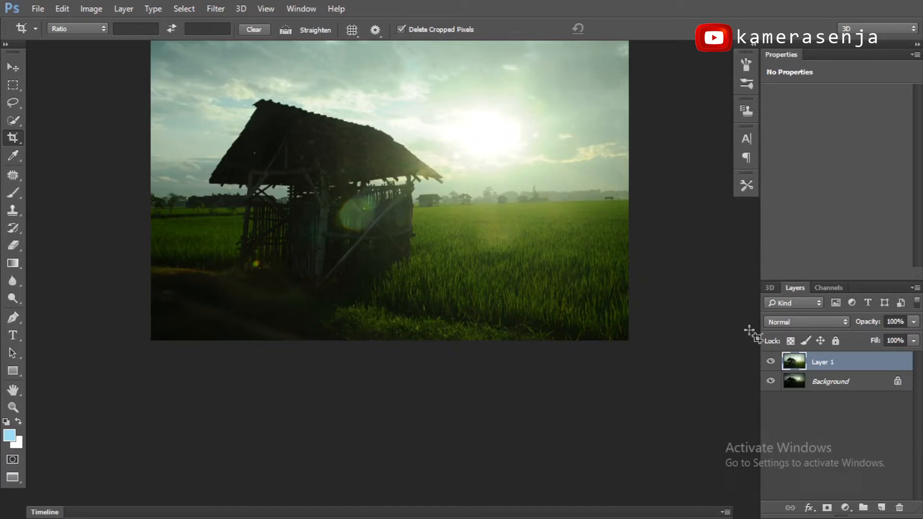
Step: Set the foreground color to black (000000)
click(8, 436)
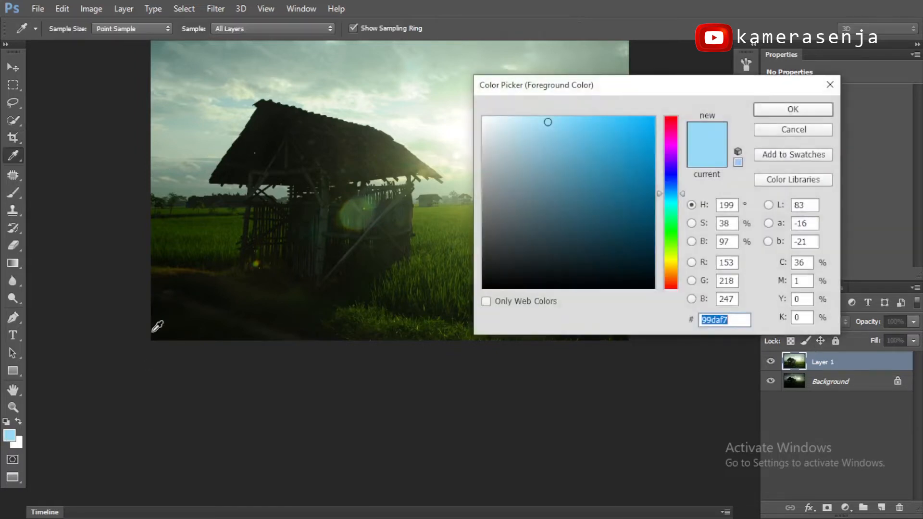
drag(587, 191, 654, 288)
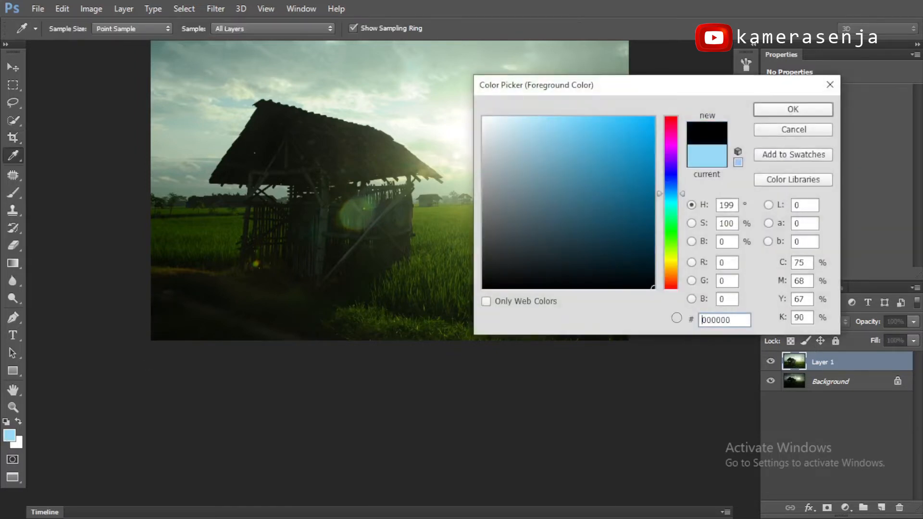
click(792, 110)
key(c)
Step: Add a layer mask to Layer 1 and choose a soft round tip for the Brush tool
click(827, 507)
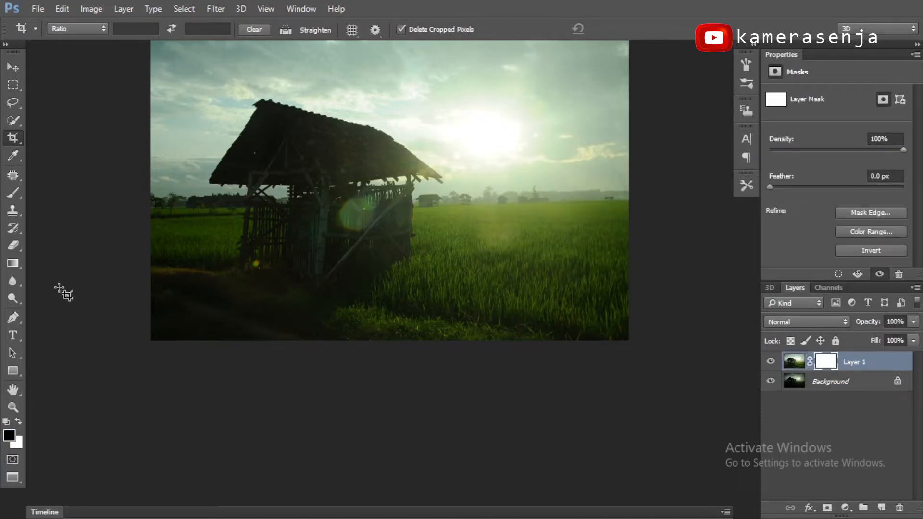
click(12, 192)
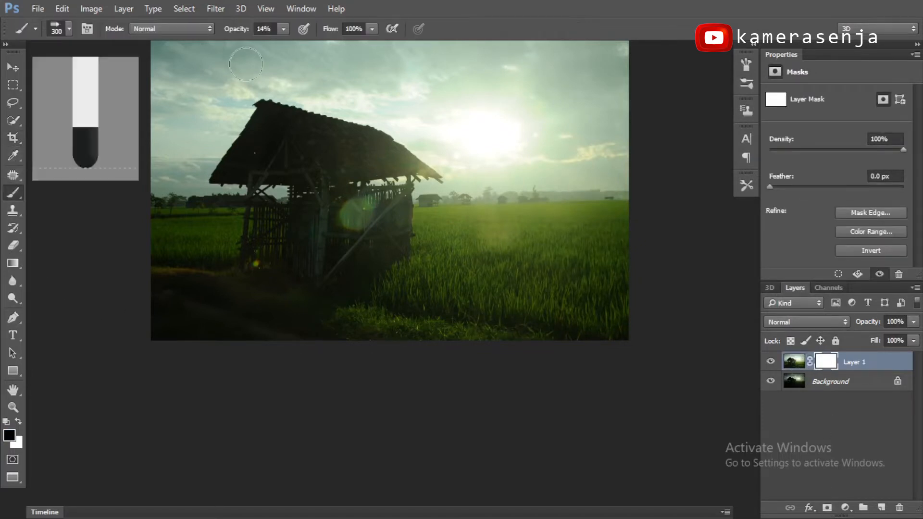
click(69, 28)
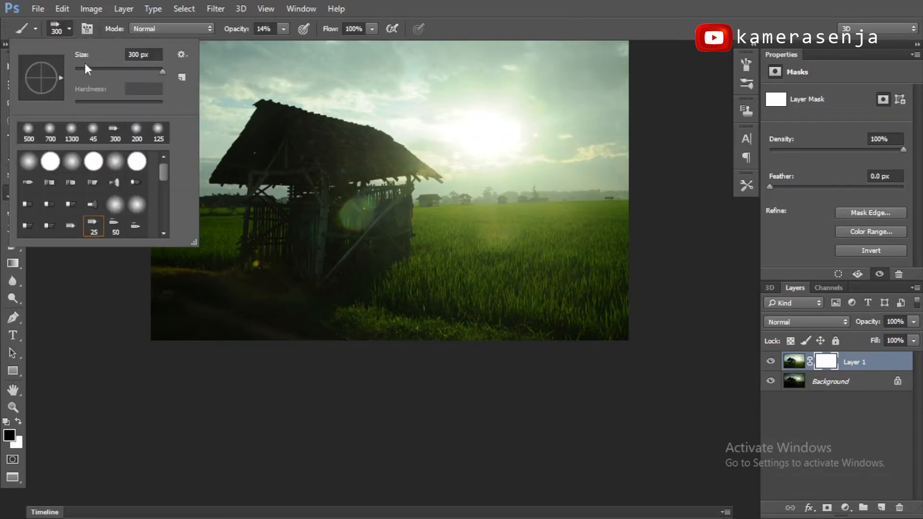
click(37, 165)
click(71, 320)
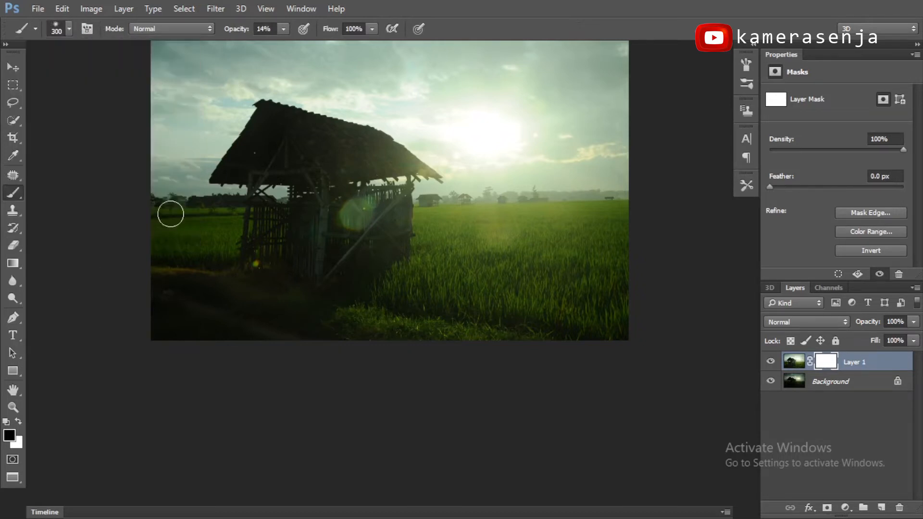
Step: Paint black over the sky on Layer 1's mask with the Brush at 100% opacity to reveal the darker exposure
key(bracketright)
key(bracketright)
key(bracketright)
key(bracketleft)
key(bracketleft)
key(bracketleft)
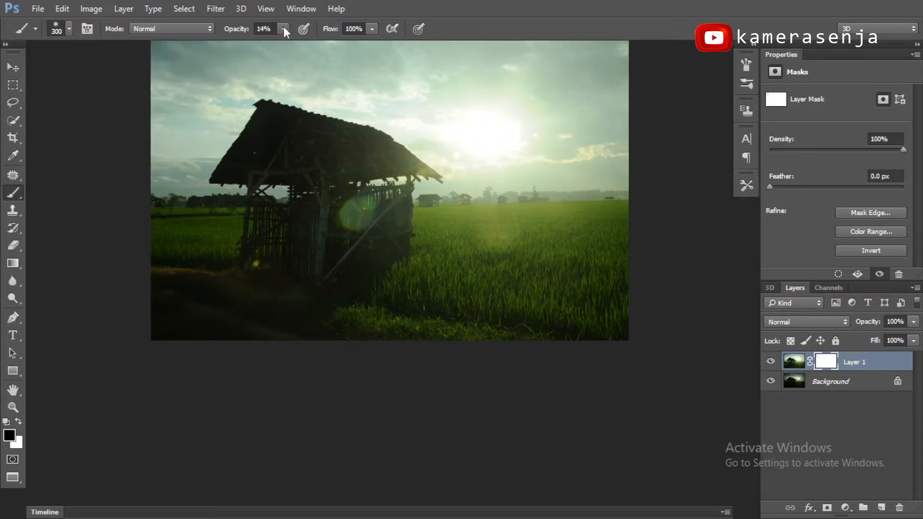
key(0)
mouse_move(270, 52)
mouse_down()
mouse_move(272, 94)
mouse_move(187, 68)
mouse_move(467, 62)
mouse_move(245, 89)
mouse_move(504, 184)
mouse_move(365, 104)
mouse_move(426, 150)
mouse_up()
key(bracketright)
key(bracketright)
key(bracketright)
key(ctrl+plus)
key(ctrl+plus)
drag(507, 165, 414, 175)
key(bracketleft)
key(bracketleft)
key(bracketleft)
Step: Refine the mask in the sky around the hut's roof with softer brush strokes at 20% and 60% opacity
key(2)
drag(692, 184, 384, 207)
mouse_move(240, 77)
mouse_down()
mouse_move(436, 189)
mouse_move(202, 111)
mouse_move(312, 127)
mouse_up()
key(bracketleft)
key(bracketleft)
drag(96, 163, 274, 143)
drag(289, 126, 255, 129)
key(bracketright)
key(bracketright)
key(6)
mouse_move(253, 166)
mouse_down()
mouse_move(282, 114)
mouse_move(159, 237)
mouse_move(352, 98)
mouse_move(623, 168)
mouse_up()
Step: Blend the mask along the horizon left of the hut with varied brush sizes at 20% opacity
key(2)
key(bracketright)
drag(148, 265, 187, 267)
key(bracketleft)
key(bracketleft)
key(bracketleft)
drag(257, 196, 216, 252)
key(bracketright)
key(bracketright)
drag(246, 216, 151, 293)
key(bracketright)
key(bracketleft)
mouse_move(275, 202)
mouse_down()
mouse_move(218, 311)
mouse_move(241, 253)
mouse_up()
Step: Blend the mask on the hut's right side and in the adjoining sky with the Brush at 20% opacity
key(bracketleft)
drag(361, 318, 395, 319)
drag(618, 298, 421, 265)
key(bracketright)
mouse_move(419, 175)
mouse_down()
mouse_move(242, 96)
mouse_move(448, 283)
mouse_move(324, 266)
mouse_up()
key(bracketright)
key(bracketright)
mouse_move(730, 232)
mouse_down()
mouse_move(569, 244)
mouse_move(728, 245)
mouse_move(651, 235)
mouse_up()
key(bracketleft)
key(bracketleft)
key(bracketleft)
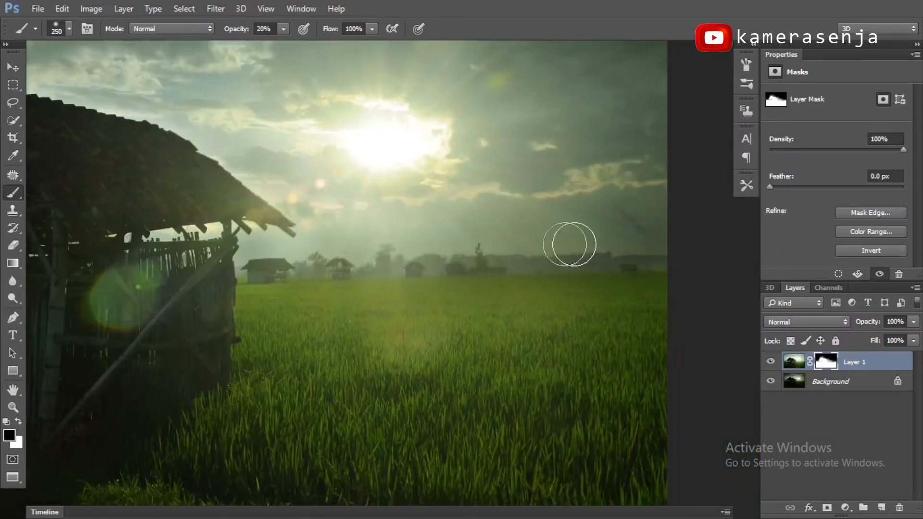
Step: Darken the horizon and the far edge of the rice field on Layer 1's mask at 20% opacity
drag(368, 262, 546, 266)
key(bracketright)
key(bracketright)
key(bracketright)
mouse_move(625, 284)
mouse_down()
mouse_move(259, 248)
mouse_move(418, 262)
mouse_up()
key(bracketright)
key(bracketright)
drag(254, 324, 553, 293)
key(bracketleft)
key(bracketleft)
key(bracketleft)
key(bracketleft)
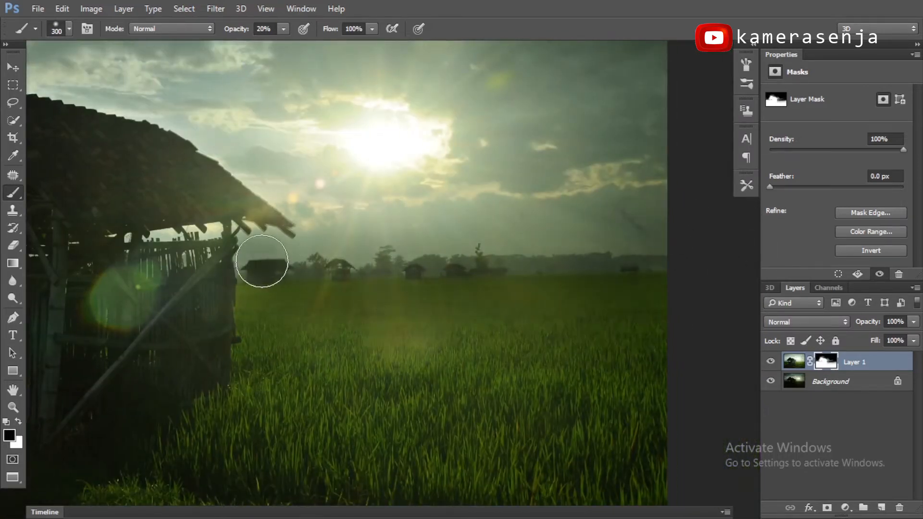
Step: Enlarge the brush to 500 px and smooth the mask transition across the horizon at 20% opacity
key(bracketright)
key(bracketright)
drag(50, 251, 406, 252)
drag(511, 45, 311, 99)
key(ctrl+minus)
key(ctrl+minus)
key(ctrl+minus)
key(ctrl+plus)
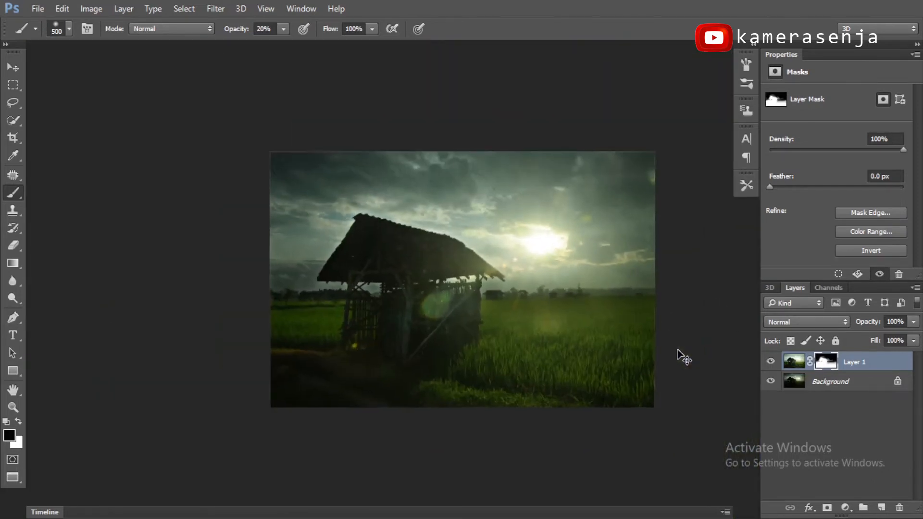
key(ctrl+plus)
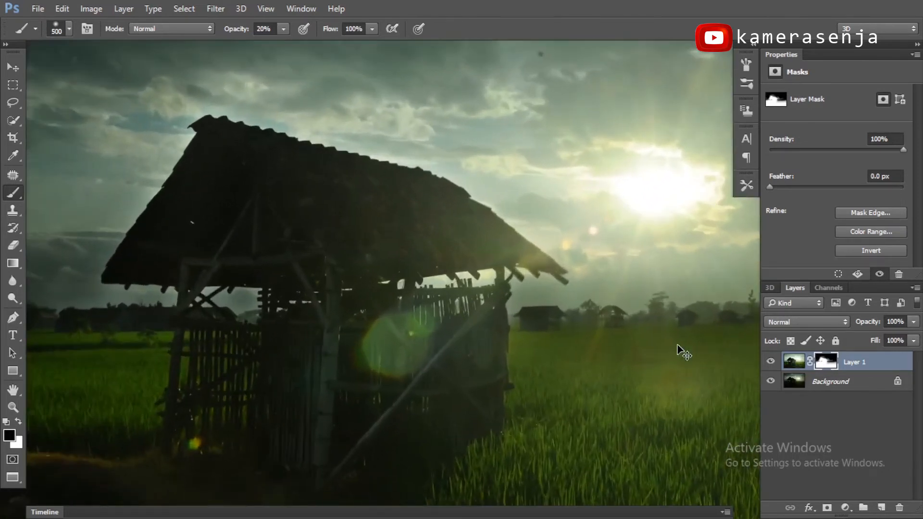
drag(629, 292, 513, 247)
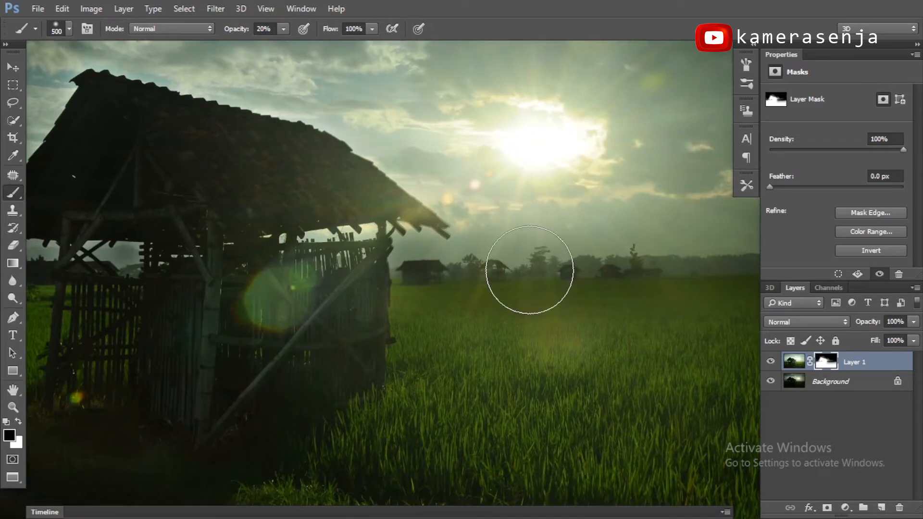
Step: Set the Brush to a 125 px tip and 100% opacity
key(bracketleft)
key(bracketleft)
key(bracketleft)
key(bracketleft)
key(bracketleft)
key(bracketleft)
key(bracketleft)
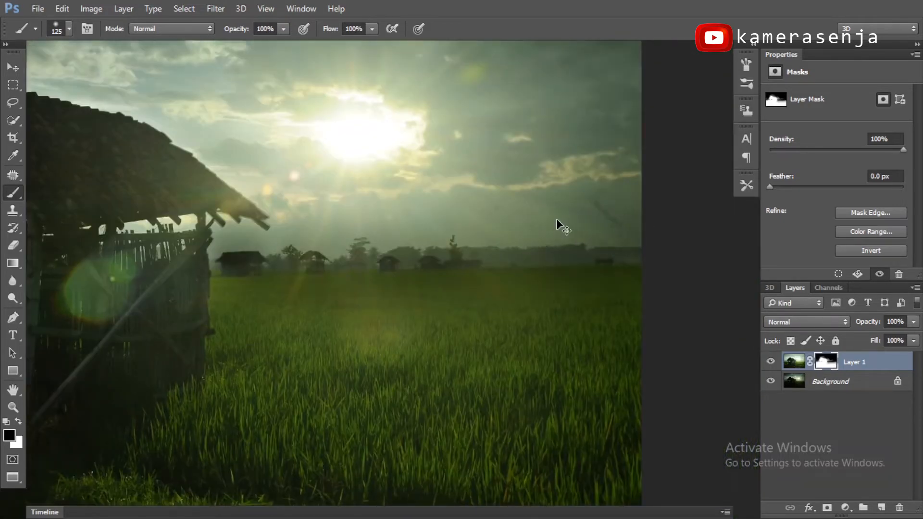
Step: Toggle Layer 1's visibility to compare the blended photo with the dark exposure, leaving the layer shown
key(ctrl+minus)
key(ctrl+minus)
key(ctrl+minus)
key(v)
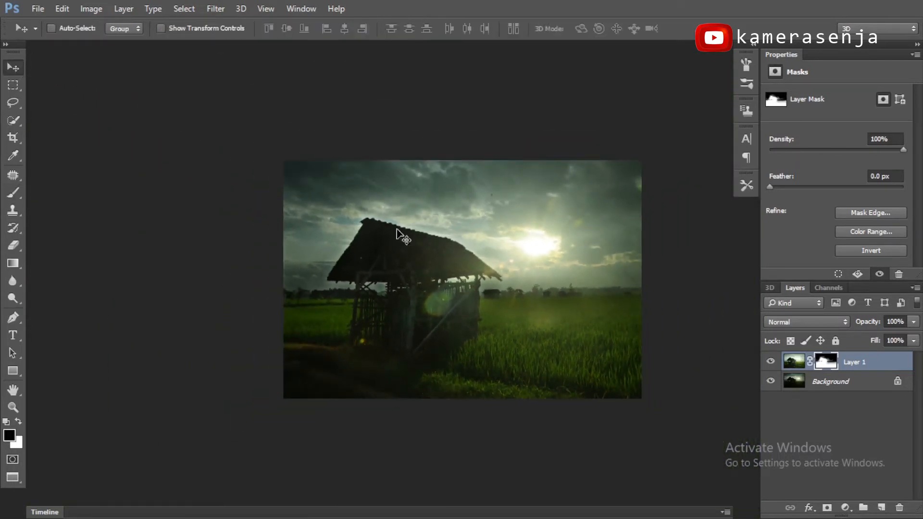
drag(576, 283, 523, 219)
click(771, 361)
click(771, 362)
click(771, 362)
click(771, 362)
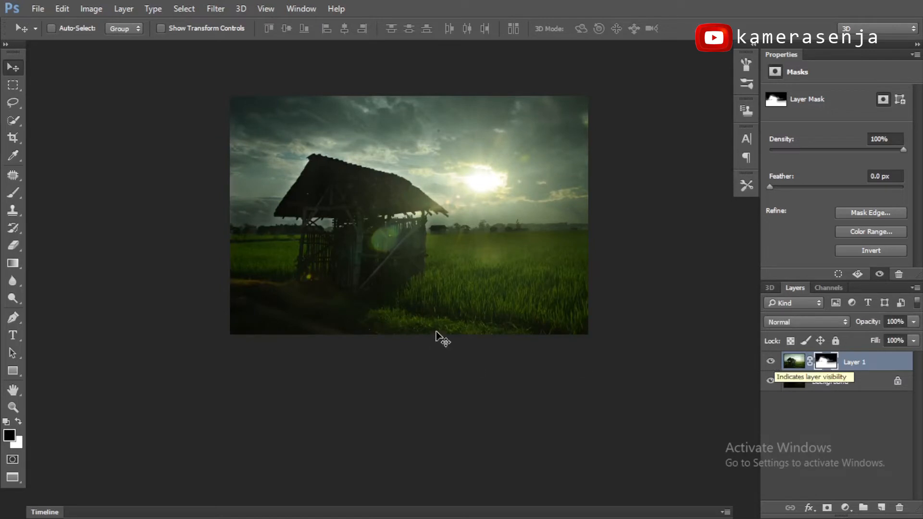
click(772, 362)
click(772, 362)
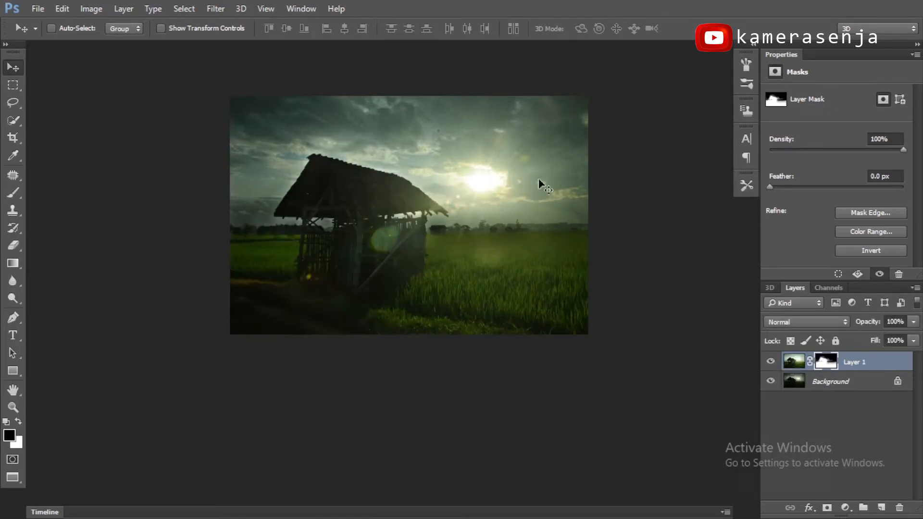
click(772, 362)
click(772, 362)
Step: Duplicate Layer 1 and the Background together and merge the two copies into one layer
click(794, 362)
key(e)
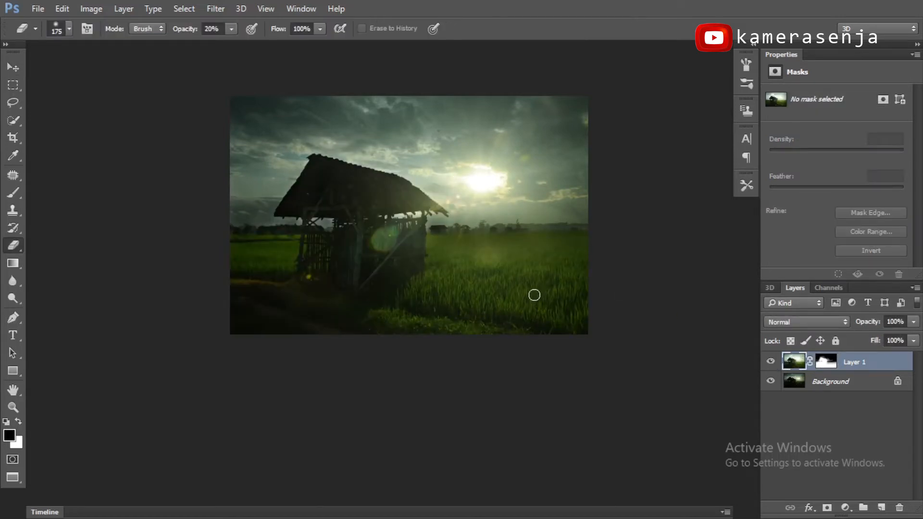
scroll(500, 265, down, 2)
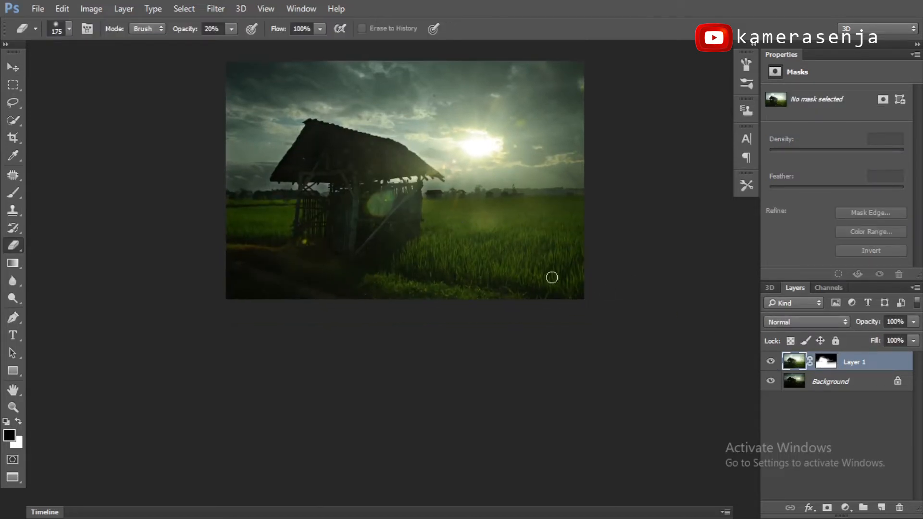
scroll(500, 243, up, 1)
shift+click(850, 390)
drag(868, 372, 880, 505)
right_click(853, 376)
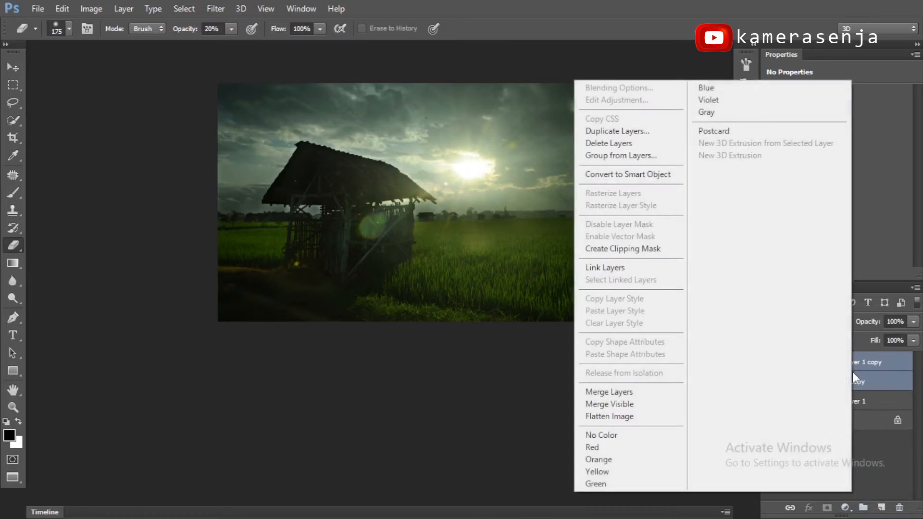
click(640, 389)
Step: Hide the masked Layer 1 and toggle the merged copy to compare it with the Background, leaving the copy shown
click(771, 381)
click(771, 362)
click(771, 362)
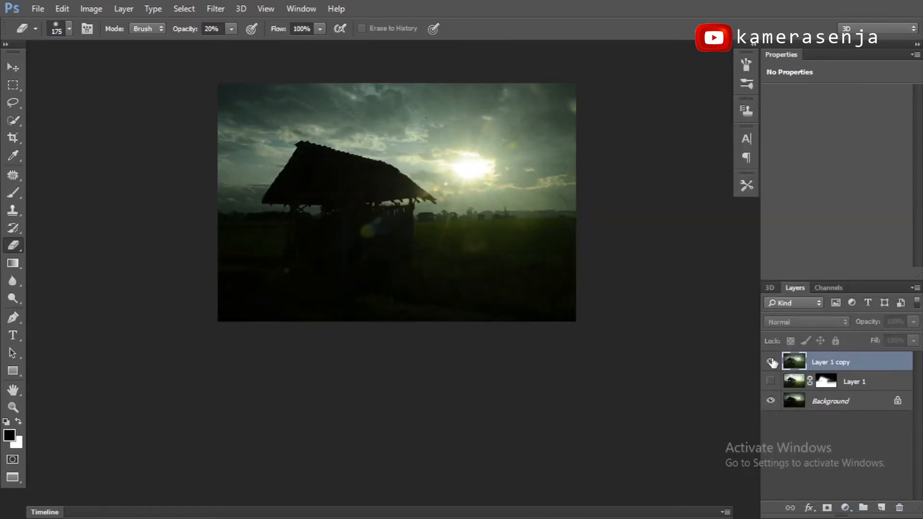
click(771, 362)
click(771, 361)
click(771, 362)
click(771, 362)
click(771, 362)
click(771, 362)
click(771, 362)
click(771, 362)
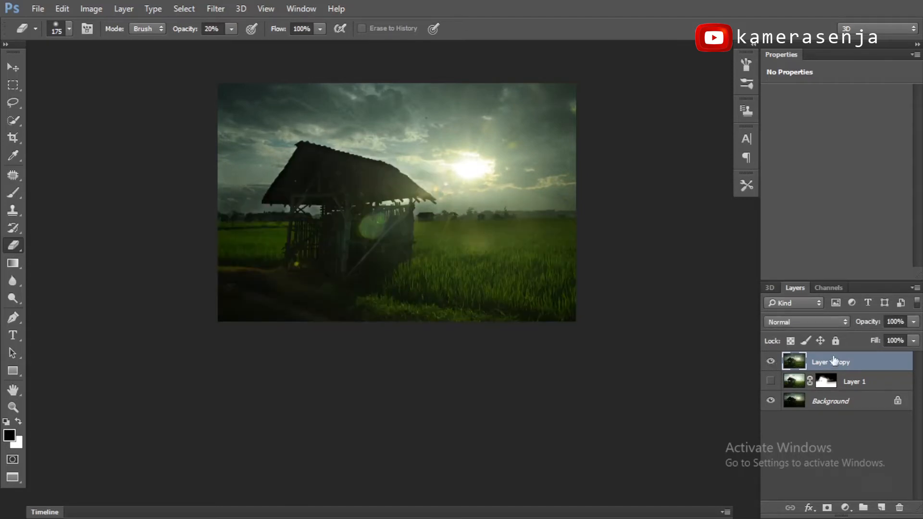
Step: In the Camera Raw Filter, set Highlights to -18, Shadows to +87, Whites to +34, Blacks to +22 and Clarity to +31
click(215, 8)
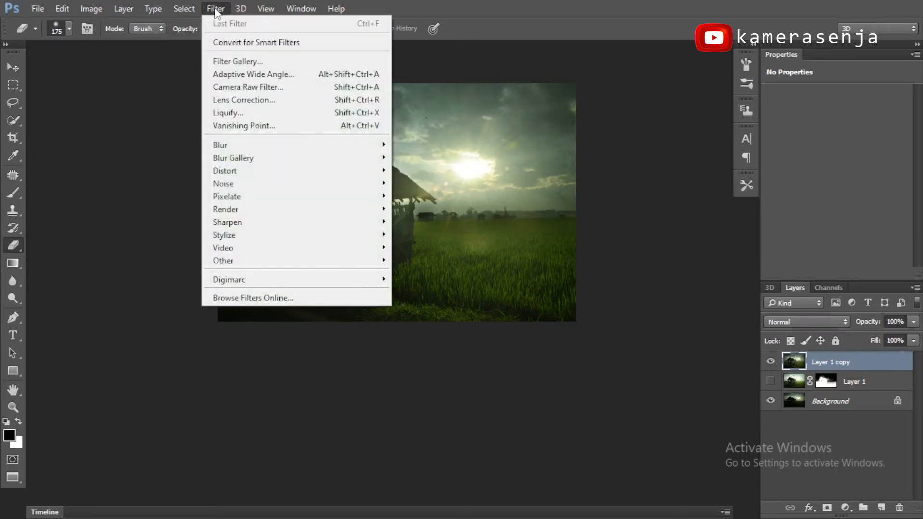
click(250, 88)
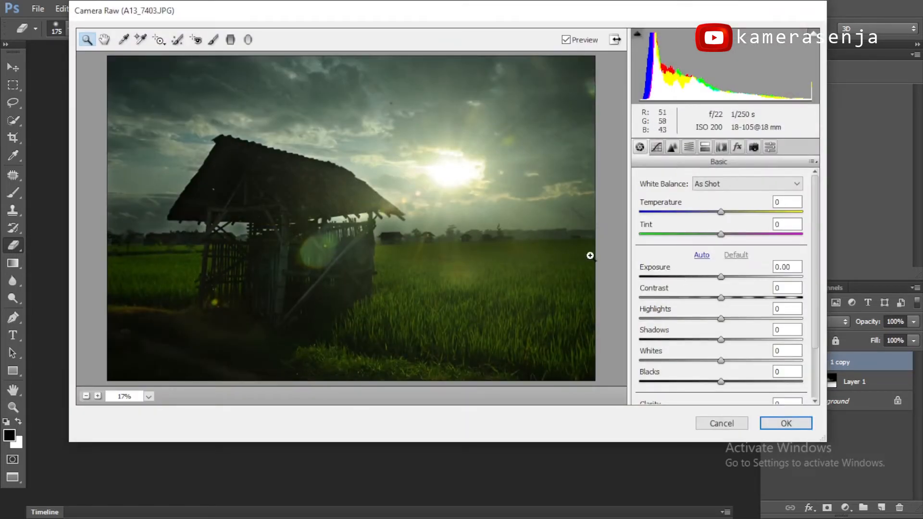
mouse_move(721, 318)
mouse_down()
mouse_move(694, 319)
mouse_move(743, 319)
mouse_move(706, 324)
mouse_up()
scroll(811, 330, down, 3)
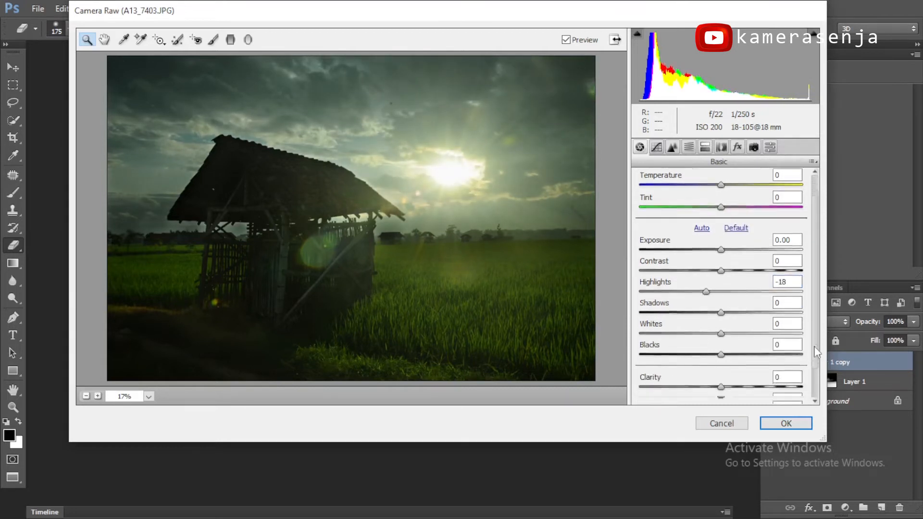
drag(722, 274, 741, 317)
drag(756, 274, 791, 277)
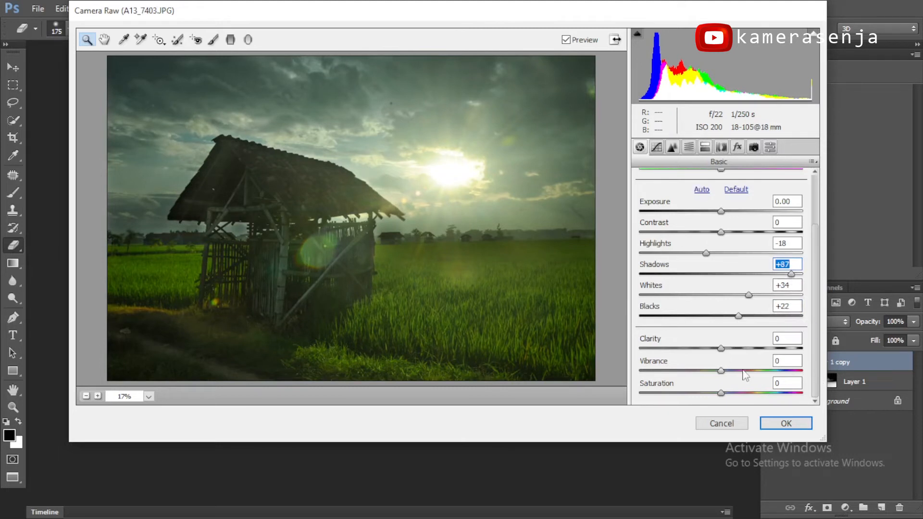
drag(721, 348, 746, 350)
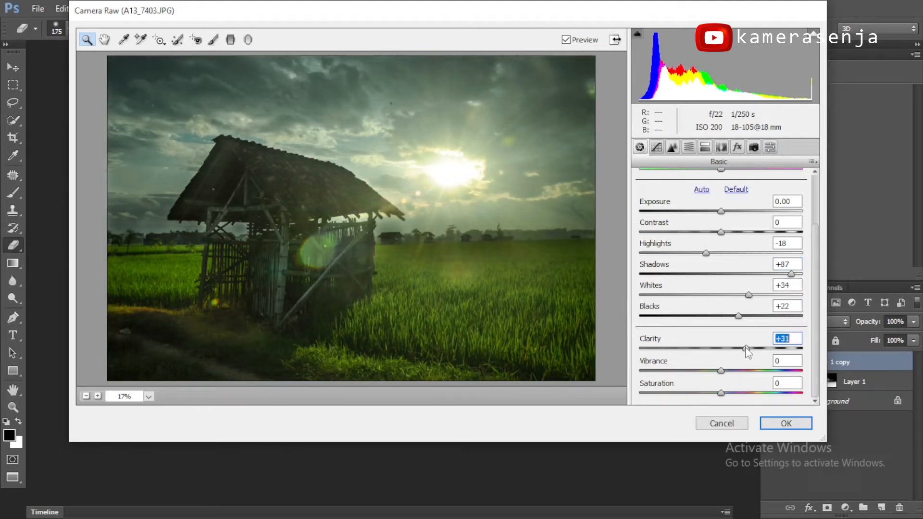
Step: Adjust the parametric tone curve with Lights at -21, Darks at +23 and Shadows at -41
click(656, 148)
drag(723, 355, 750, 372)
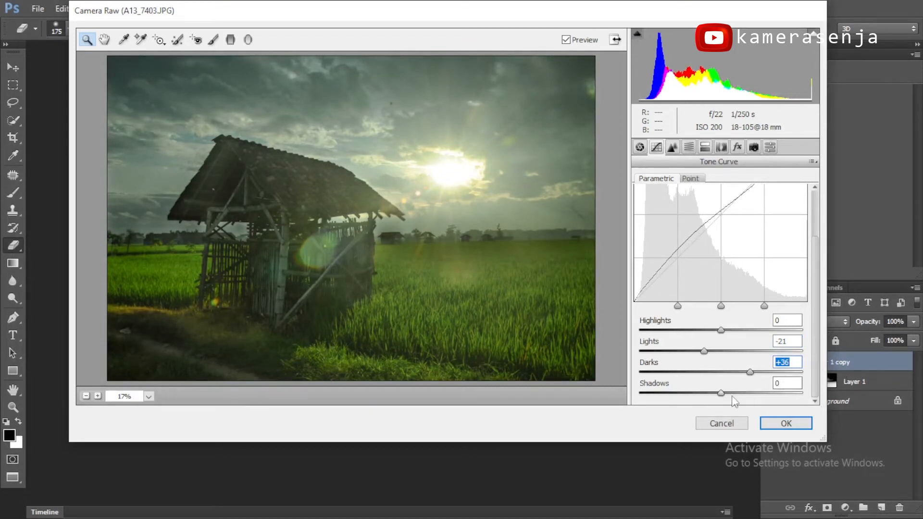
drag(721, 394, 689, 393)
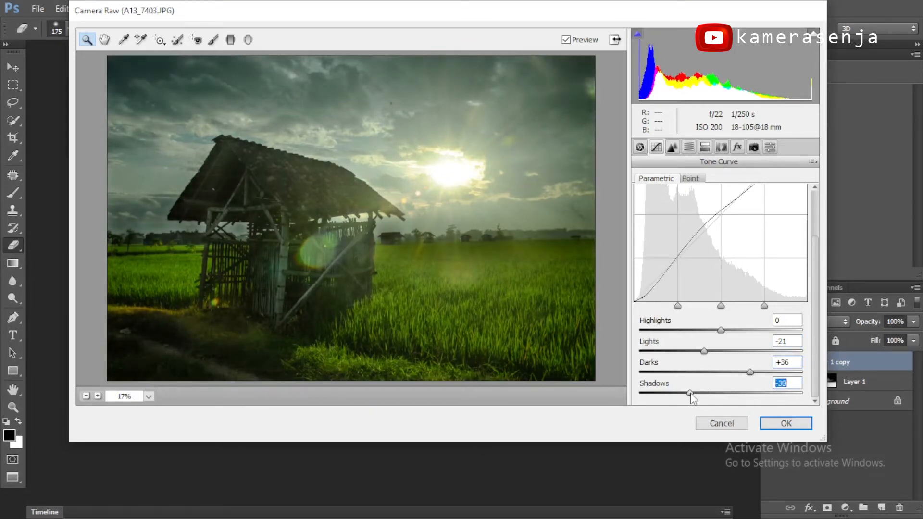
drag(750, 373, 740, 374)
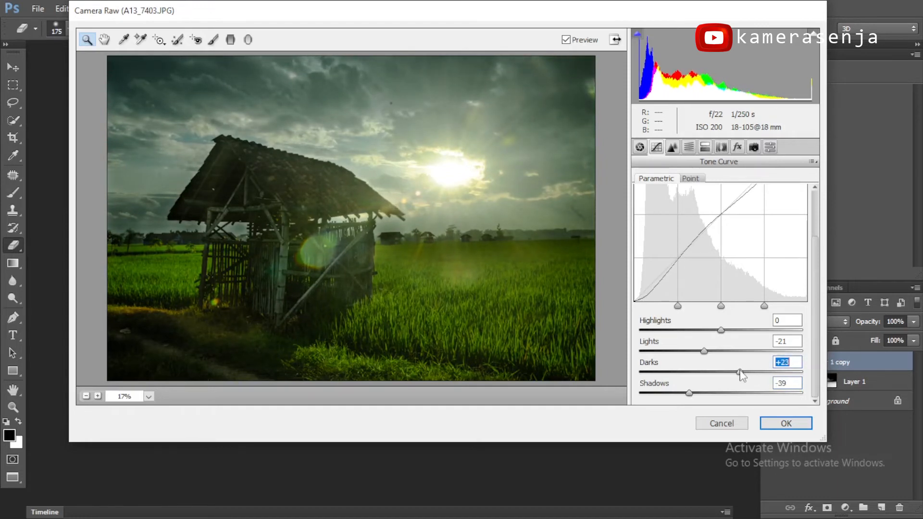
drag(690, 394, 687, 394)
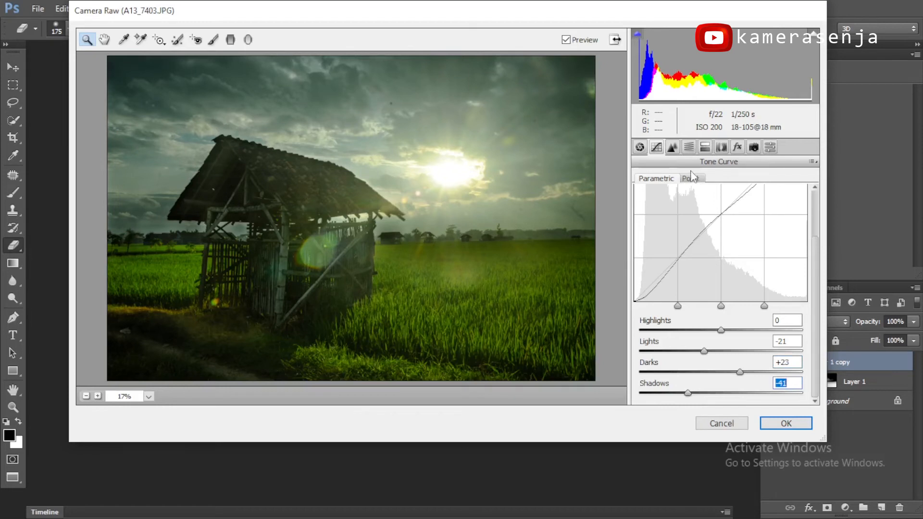
Step: Increase the sharpening amount in the Camera Raw detail settings
click(672, 148)
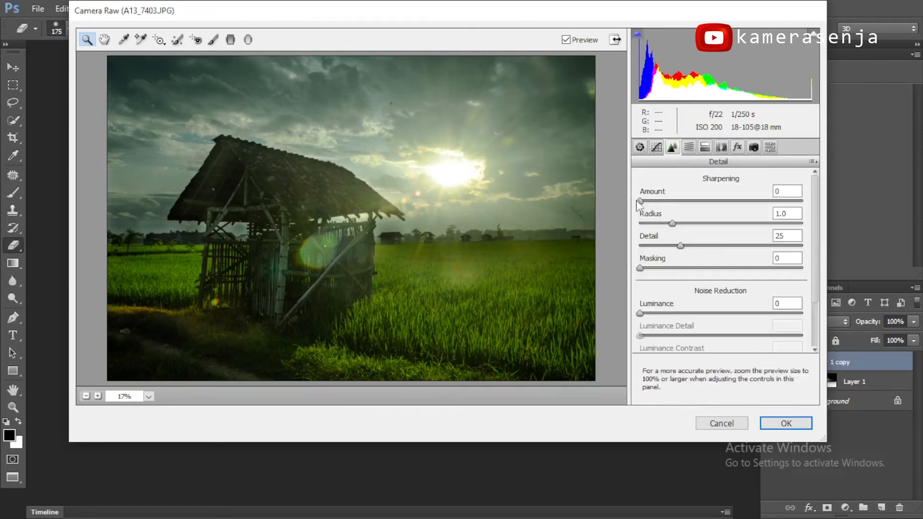
drag(639, 201, 677, 202)
Step: Shift the HSL hues: Oranges to -14, Yellows to -36, Greens to -11, Aquas to +65 and Blues to +19
click(689, 147)
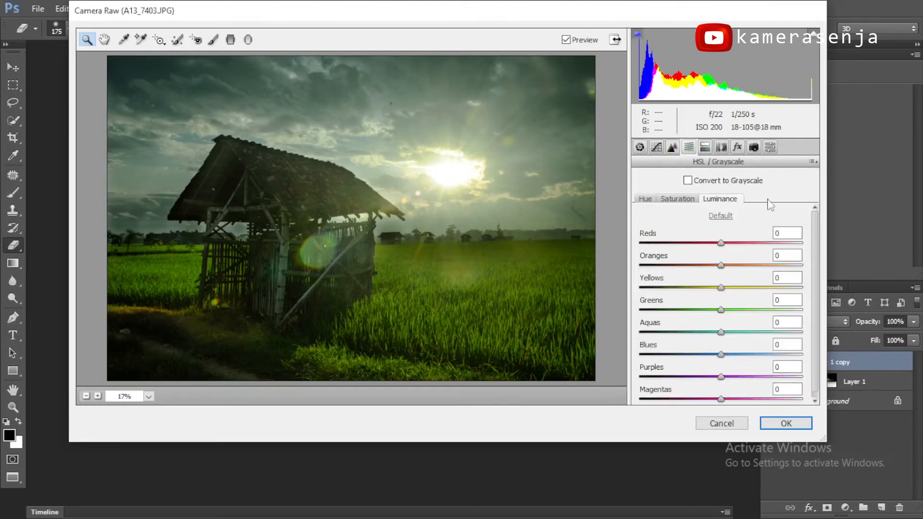
drag(812, 220, 823, 255)
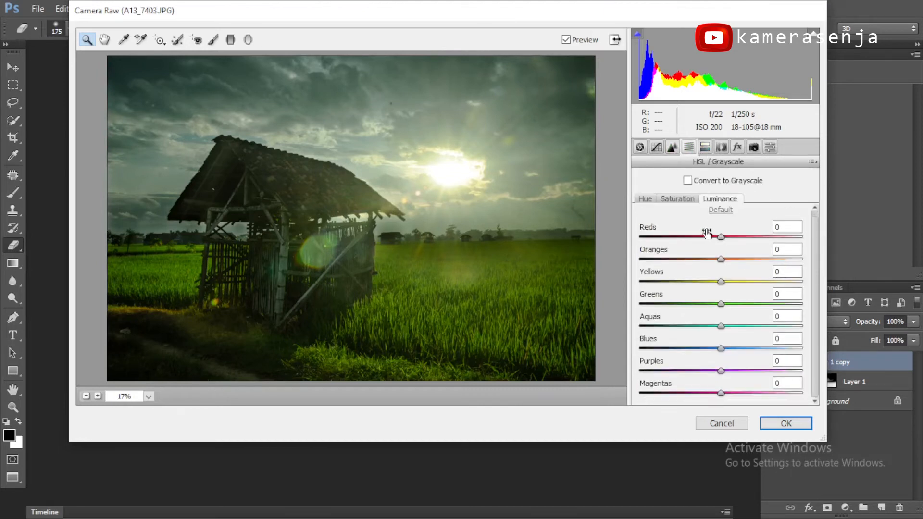
click(647, 199)
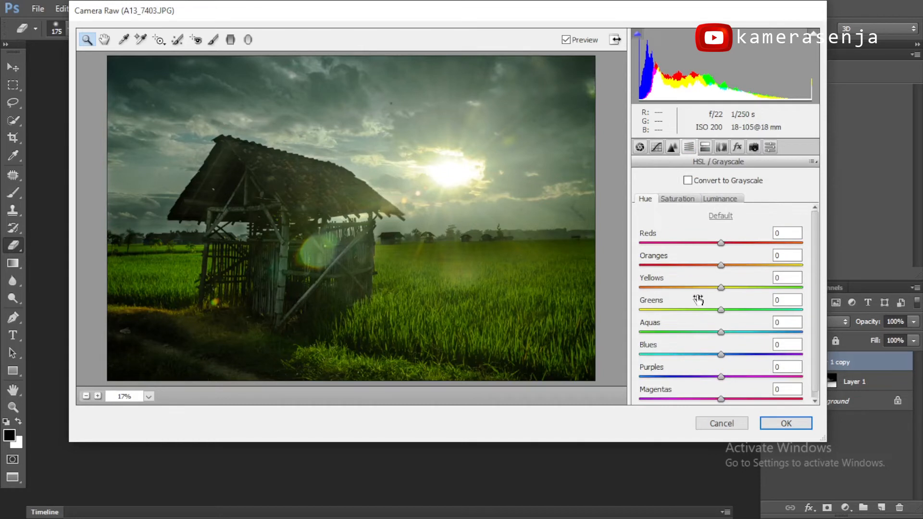
mouse_move(721, 313)
mouse_down()
mouse_move(708, 311)
mouse_move(715, 313)
mouse_up()
drag(723, 289, 694, 298)
drag(722, 268, 710, 267)
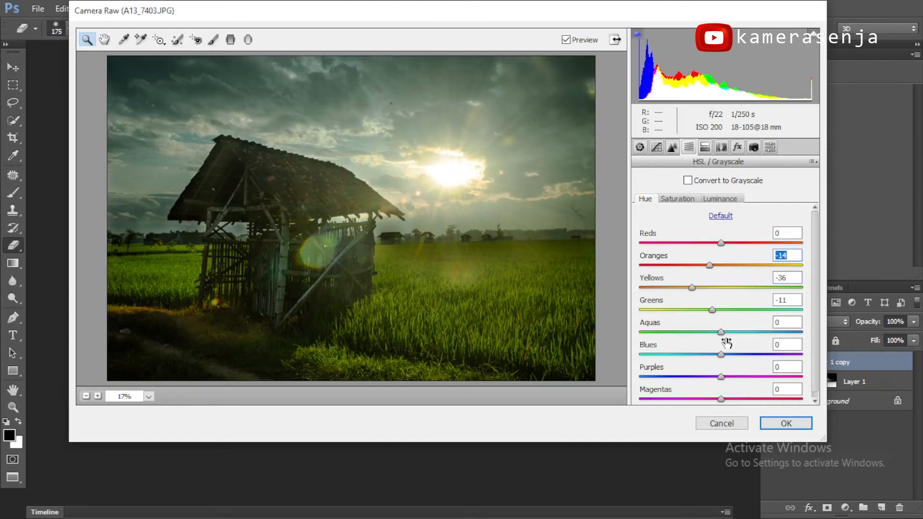
drag(721, 354, 774, 340)
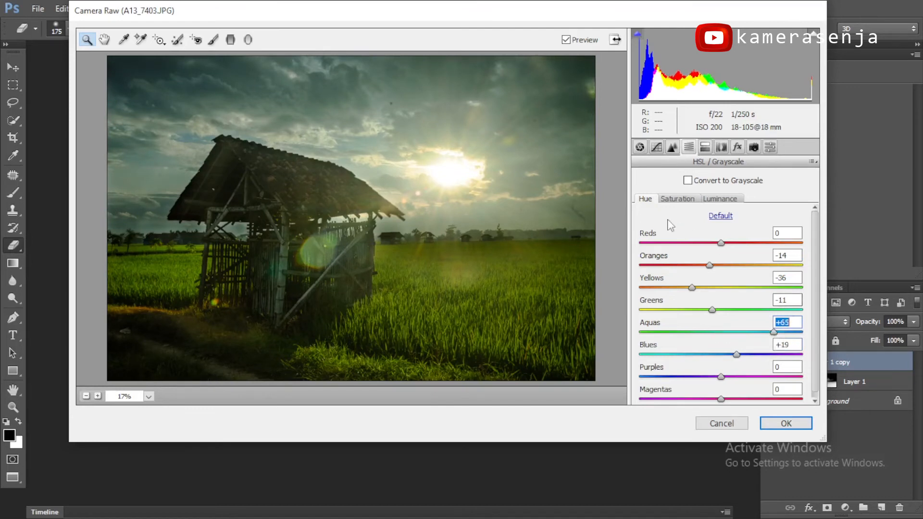
Step: Set the HSL saturation of Oranges to +26, Yellows to +47, Greens to +39, Aquas to +68 and Blues to +75
click(677, 199)
scroll(818, 313, down, 1)
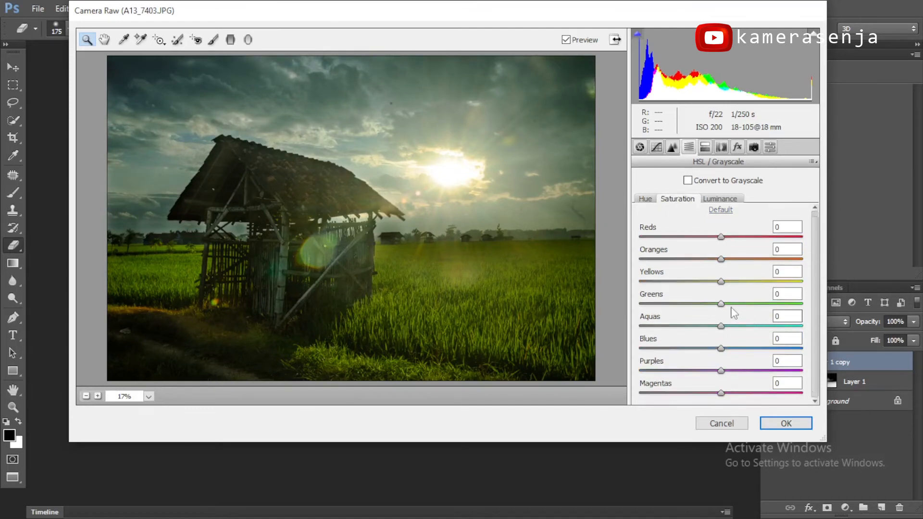
drag(721, 304, 760, 302)
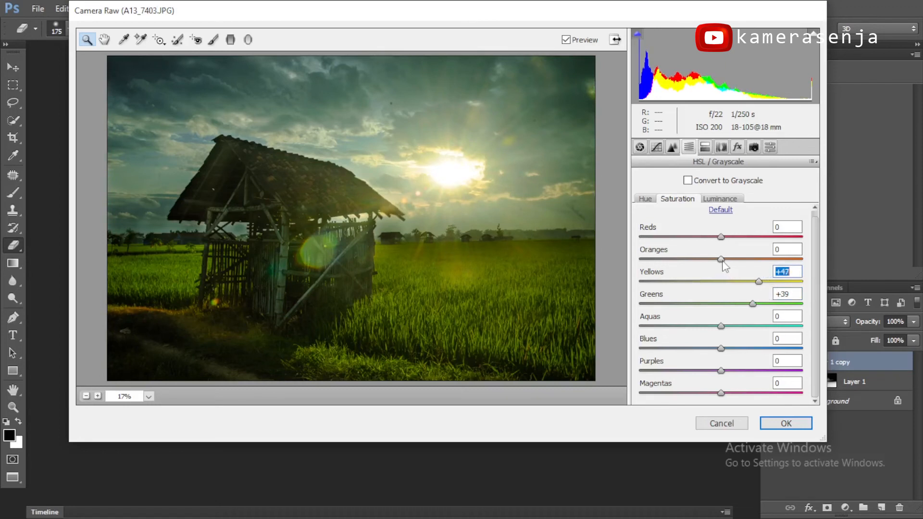
drag(720, 258, 743, 266)
drag(721, 326, 776, 328)
drag(721, 348, 782, 351)
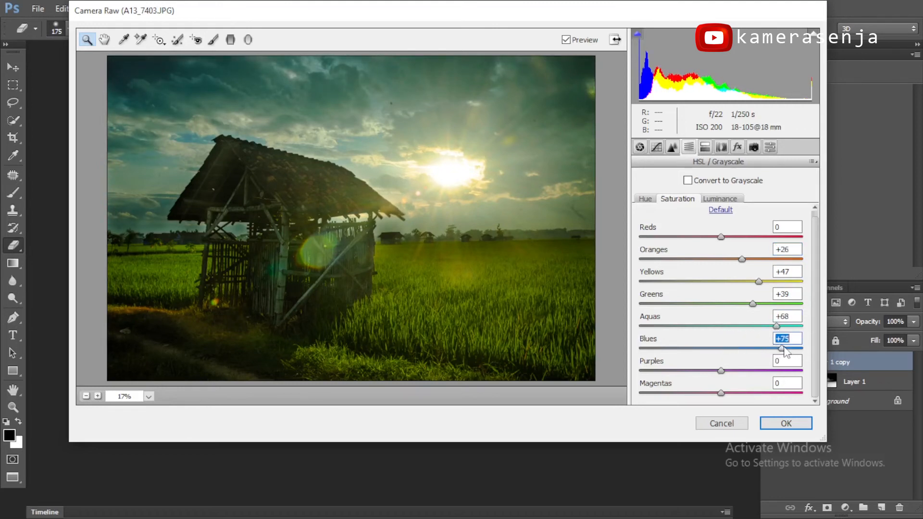
Step: Set the HSL luminance of Greens to +41 and Oranges to +43, and apply the Camera Raw adjustments
click(728, 200)
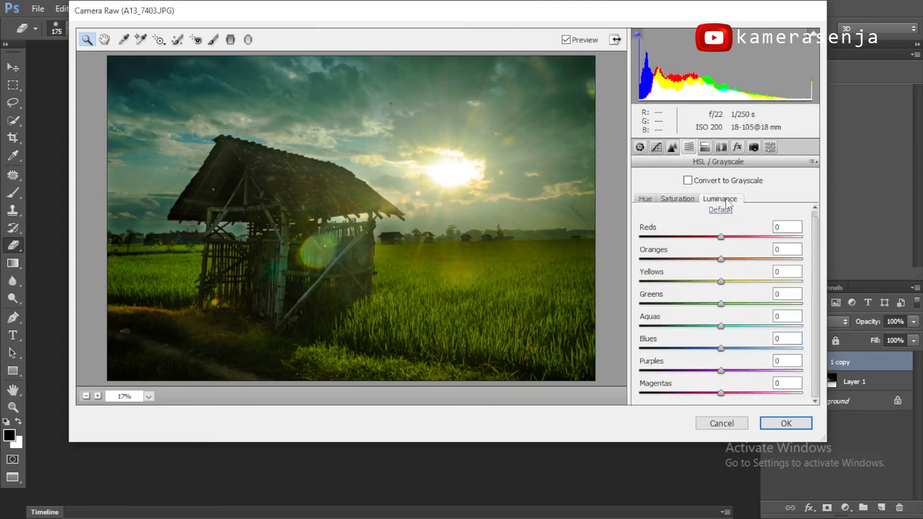
drag(724, 305, 755, 308)
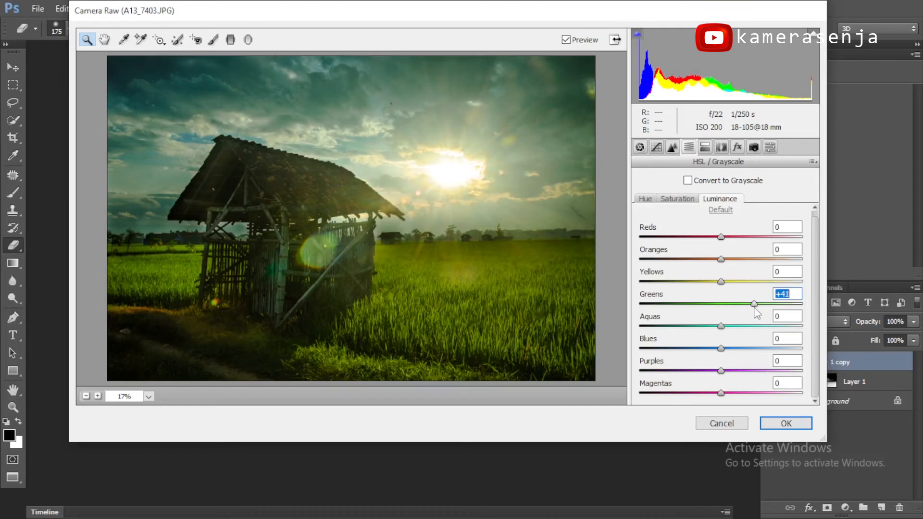
drag(724, 263, 755, 262)
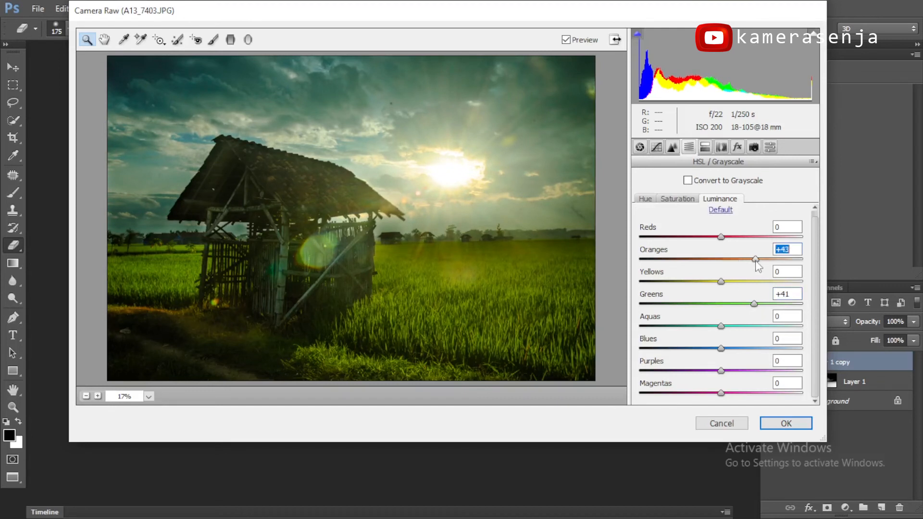
click(786, 423)
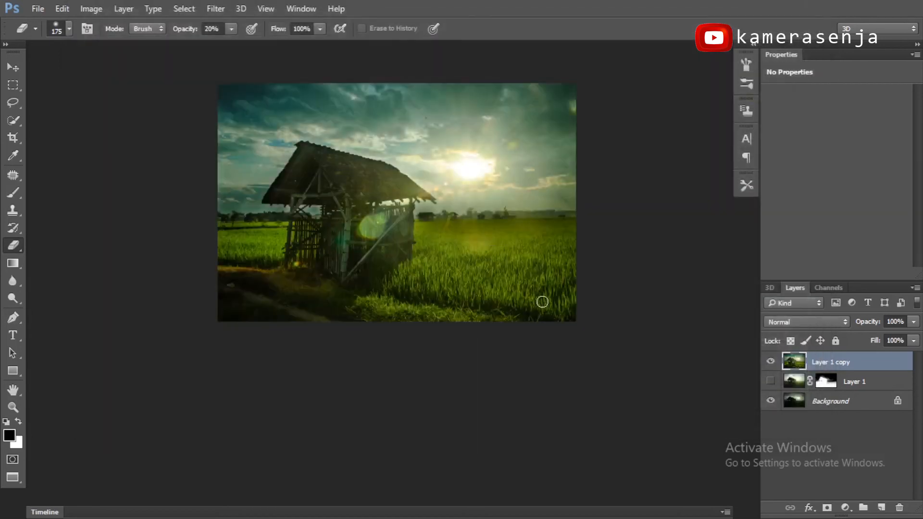
Step: Compare the photo before and after the edit by repeatedly hiding and showing Layer 1 copy, leaving it shown
click(771, 363)
click(770, 363)
click(770, 363)
click(770, 363)
click(771, 363)
click(770, 363)
click(770, 363)
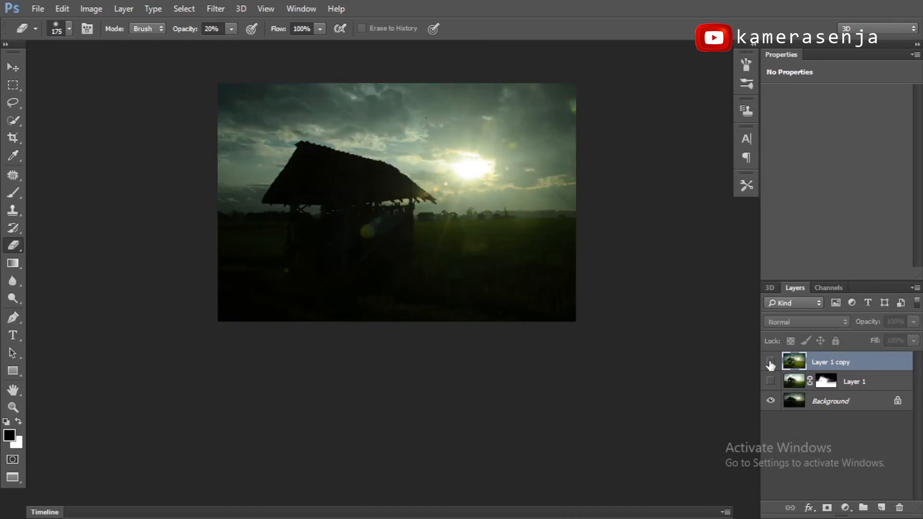
click(771, 363)
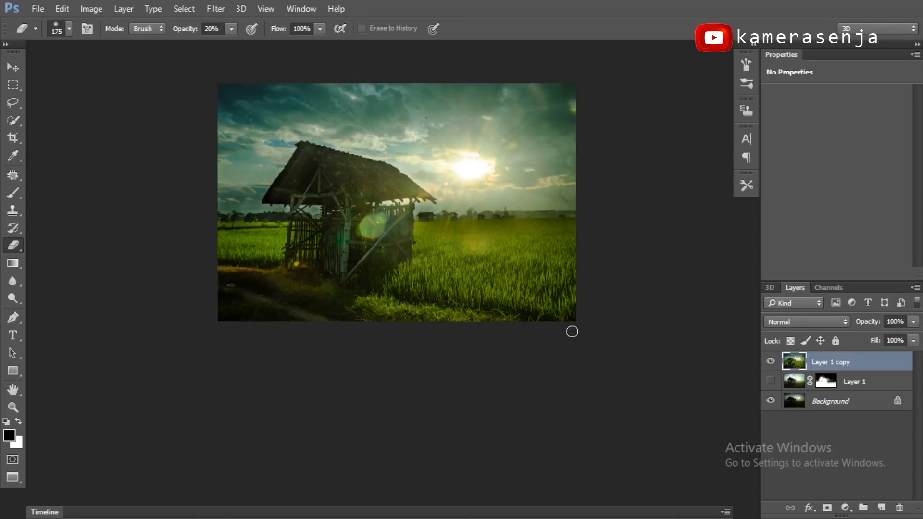
Step: Examine the hut and rice field up close, and hide Layer 1 copy to compare the whole image with the Background
scroll(480, 315, up, 6)
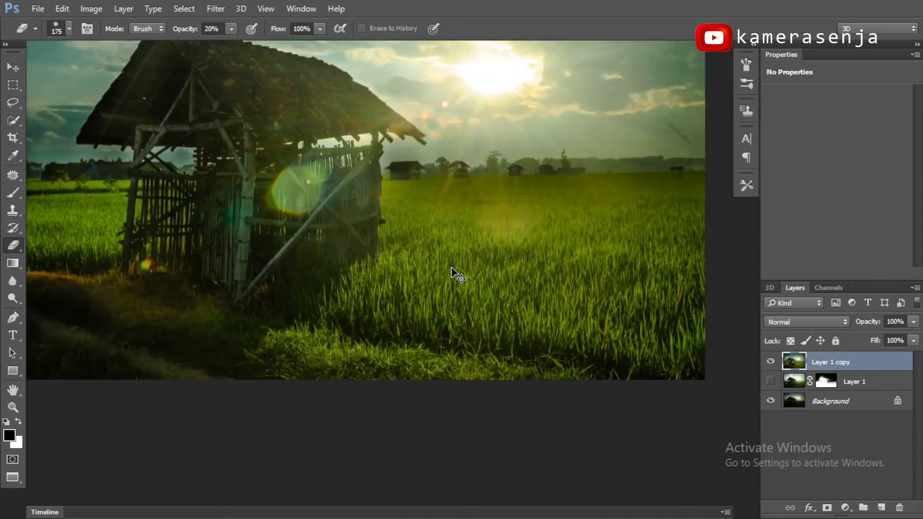
scroll(408, 298, up, 2)
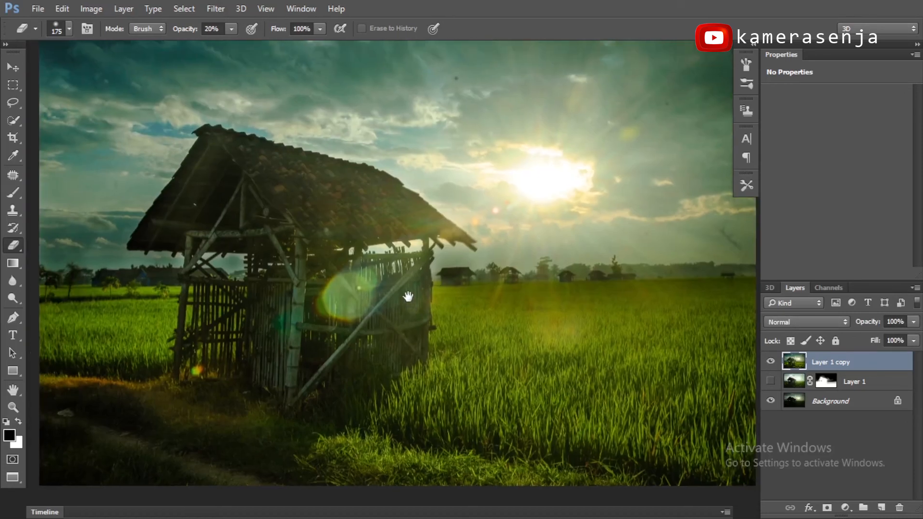
drag(426, 312, 419, 262)
scroll(422, 263, down, 3)
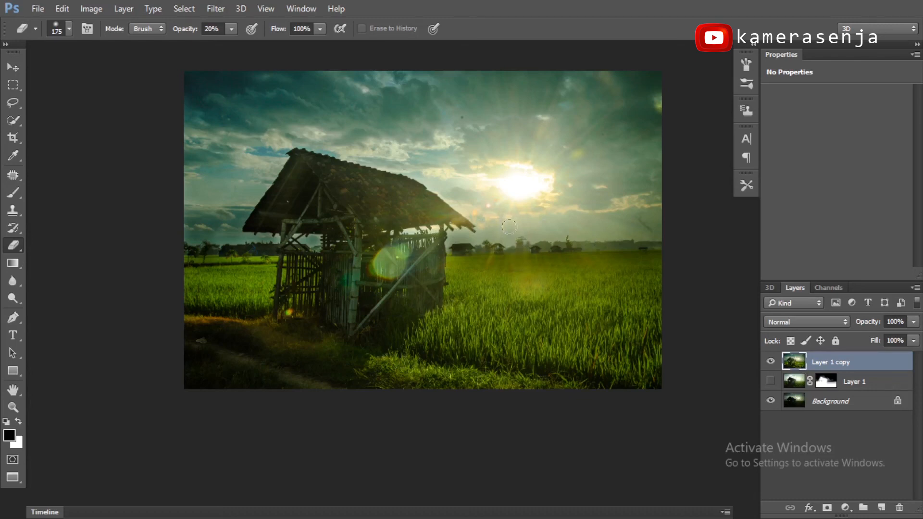
click(770, 361)
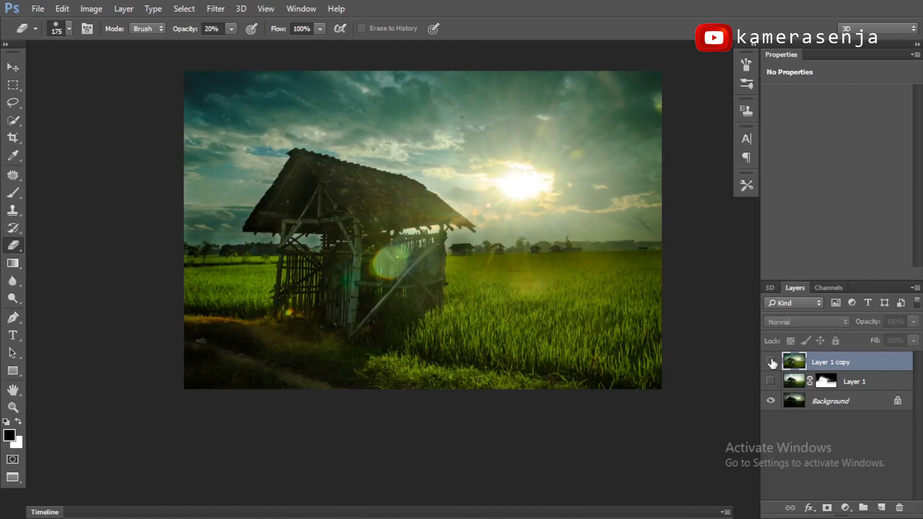